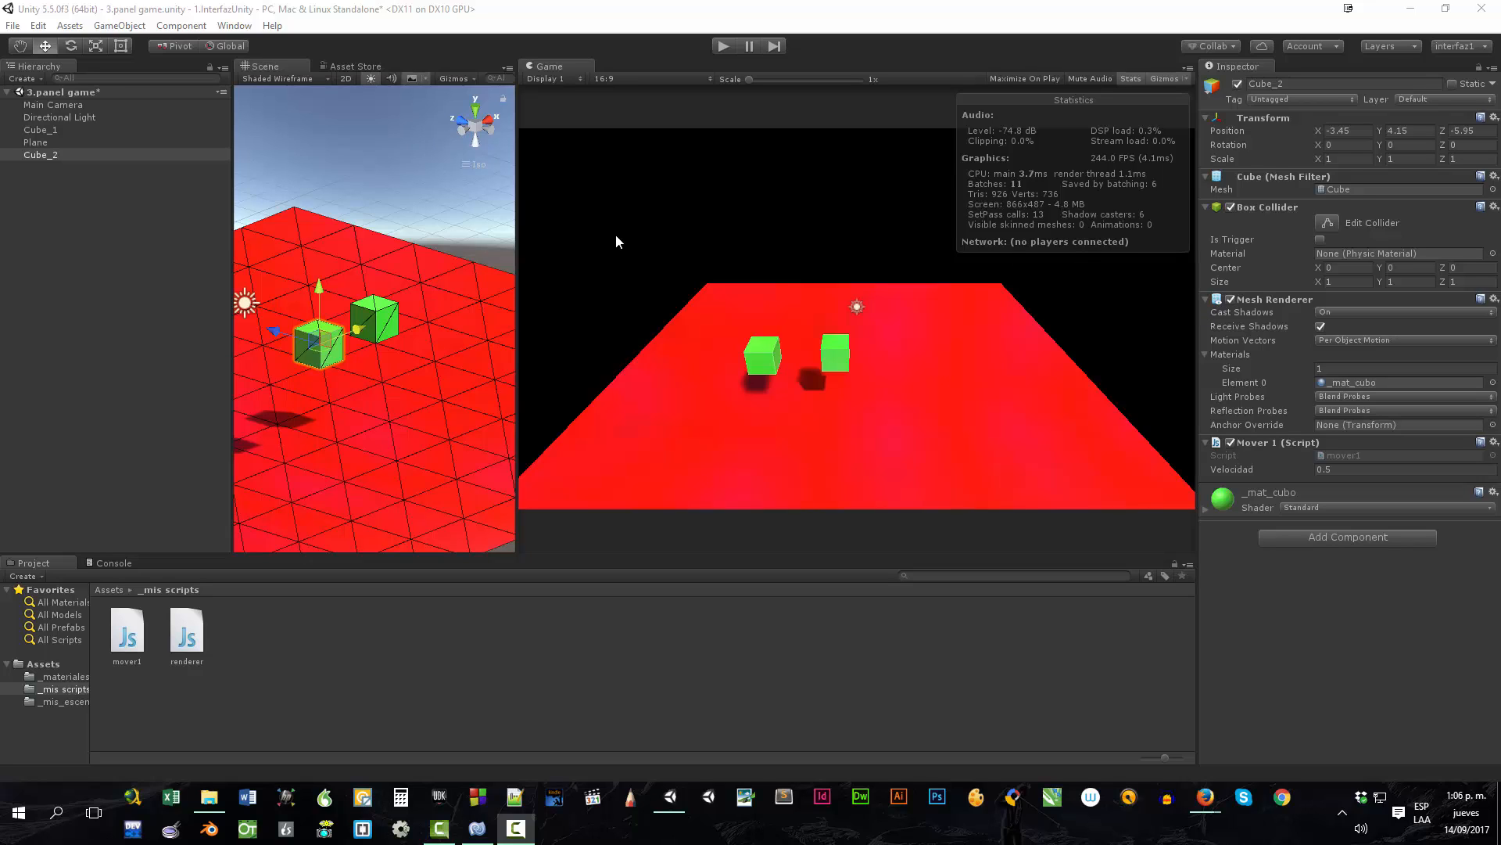
Step: Save the current scene as a new scene named "4.panel inspector" in the _mis_escenas folder
click(336, 46)
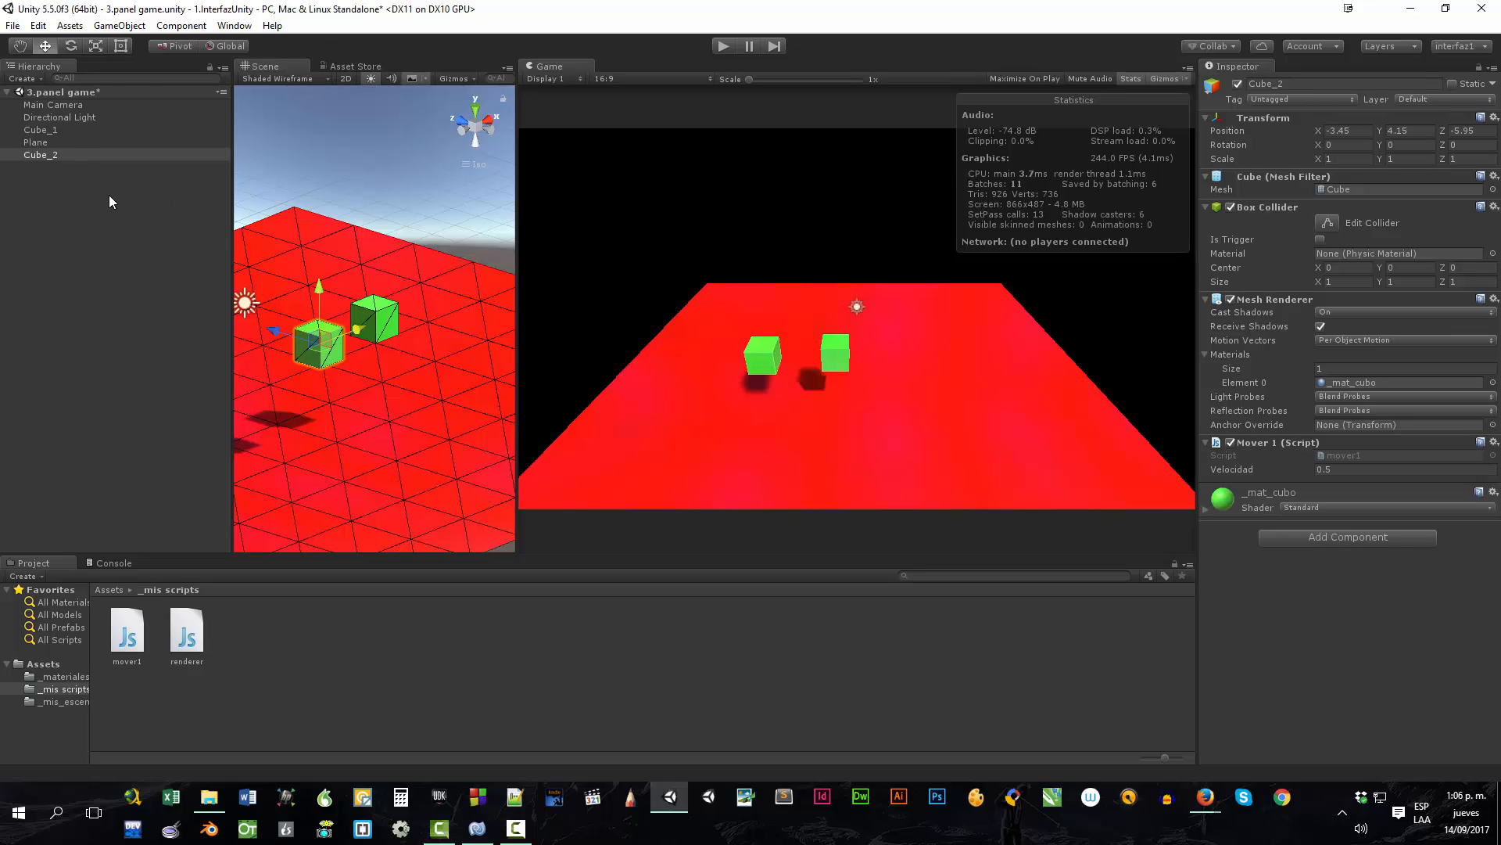
click(13, 25)
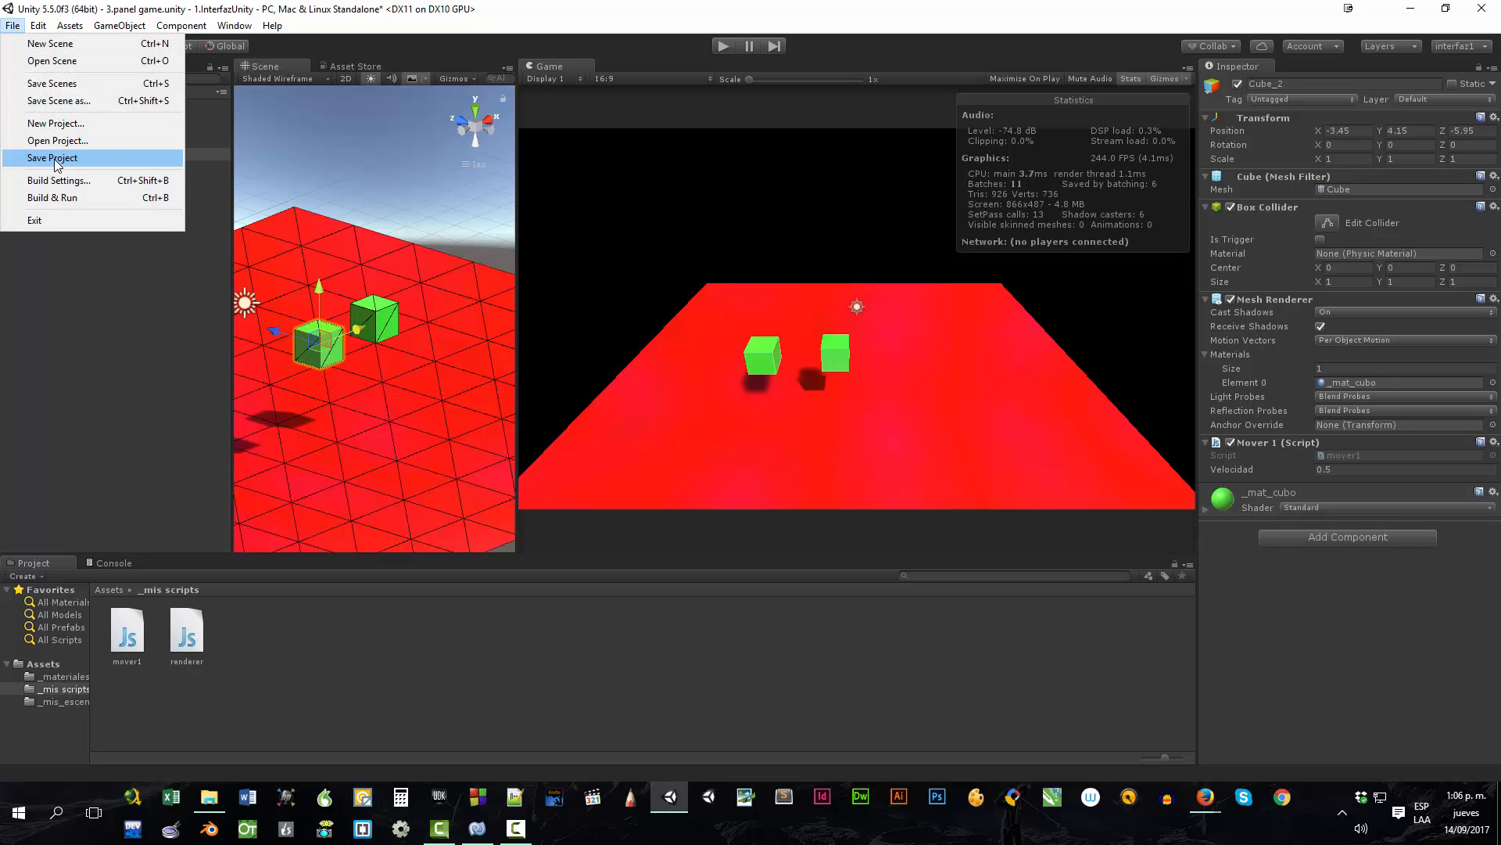
click(62, 102)
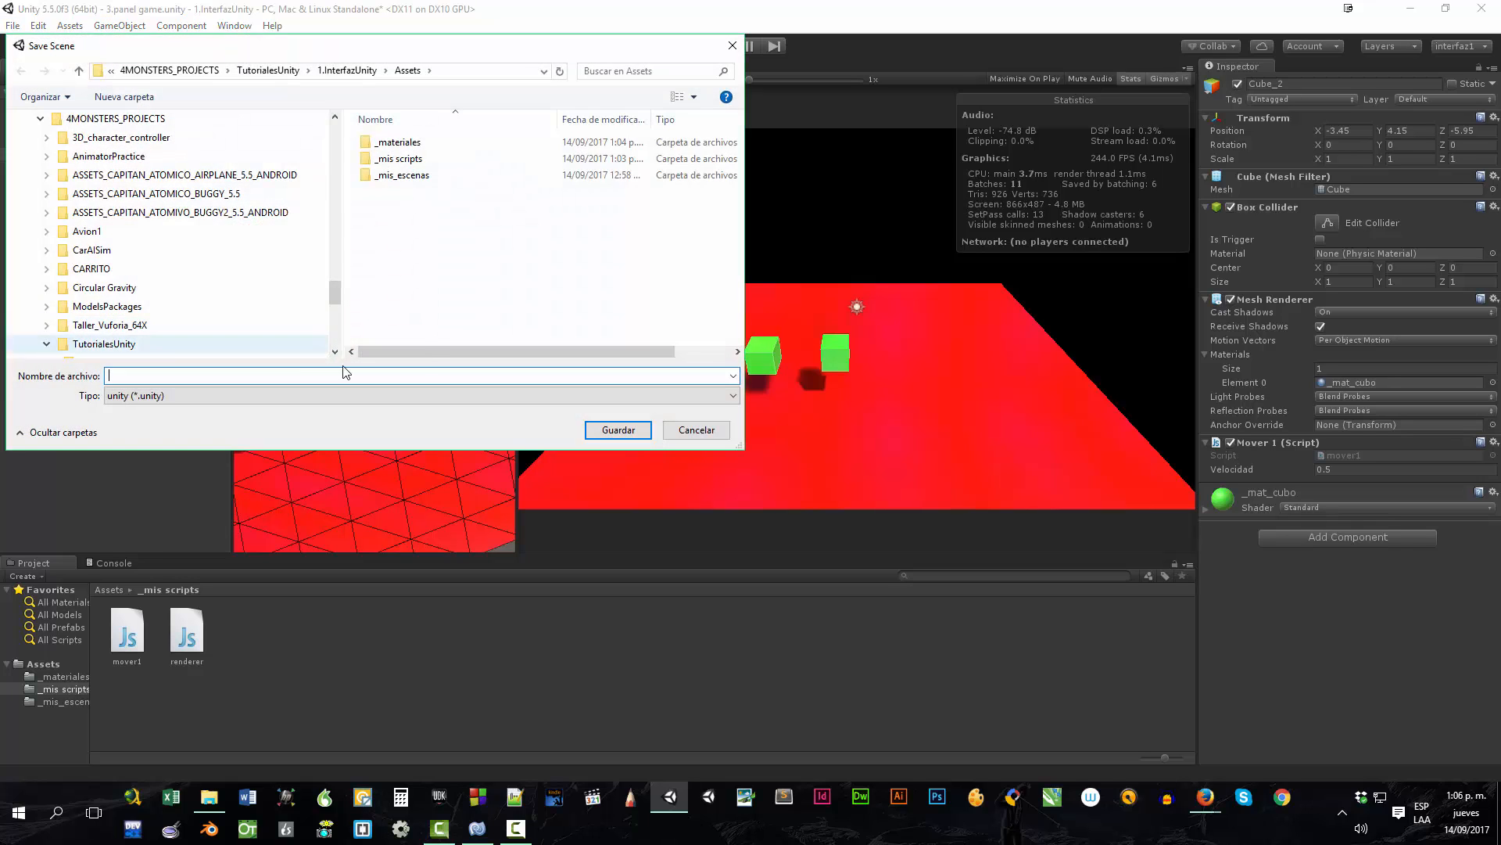
double_click(406, 188)
click(414, 376)
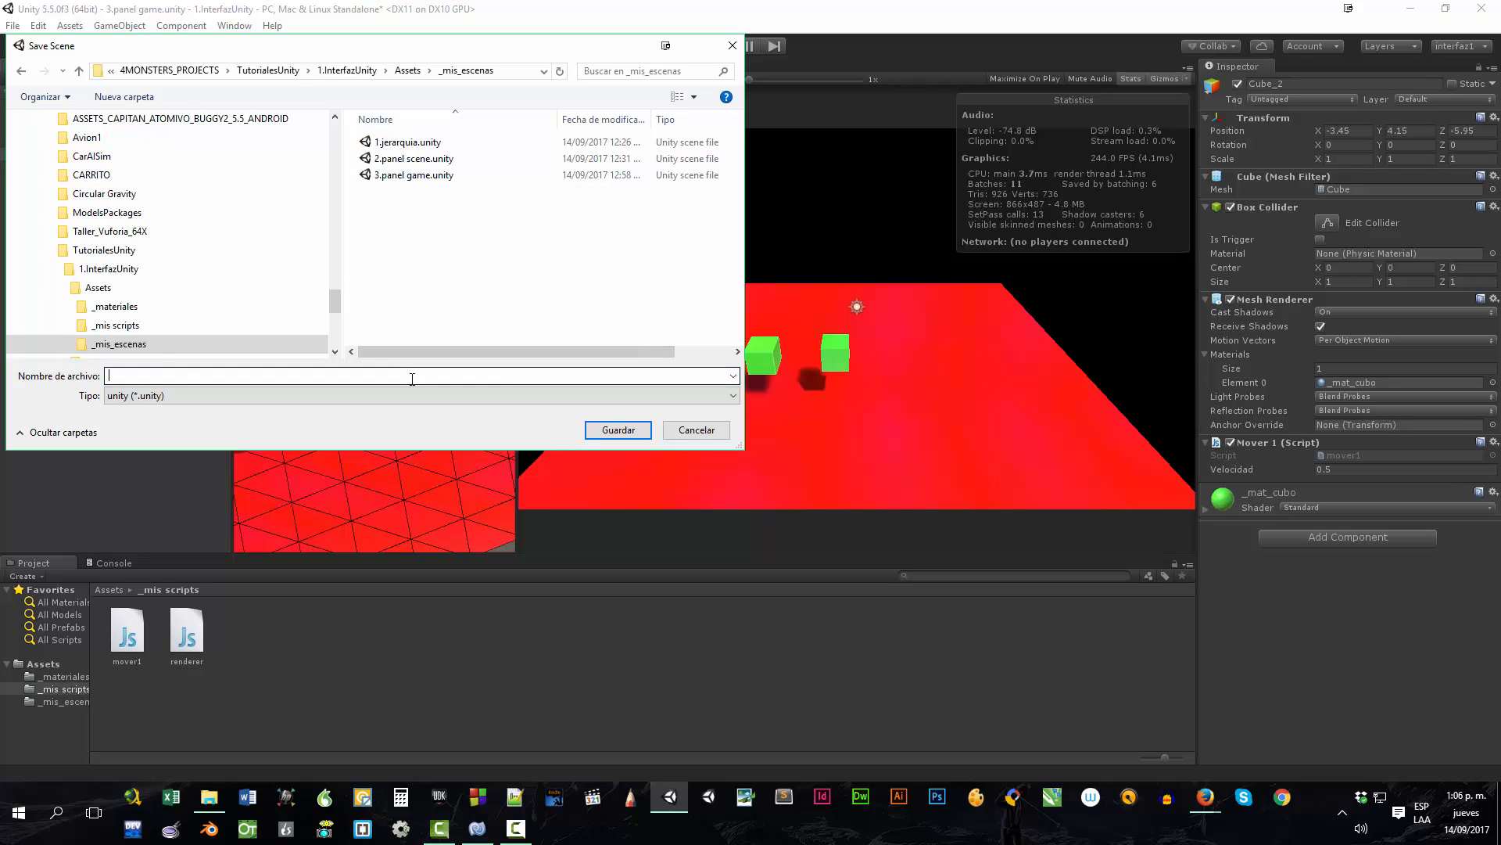
text(4.)
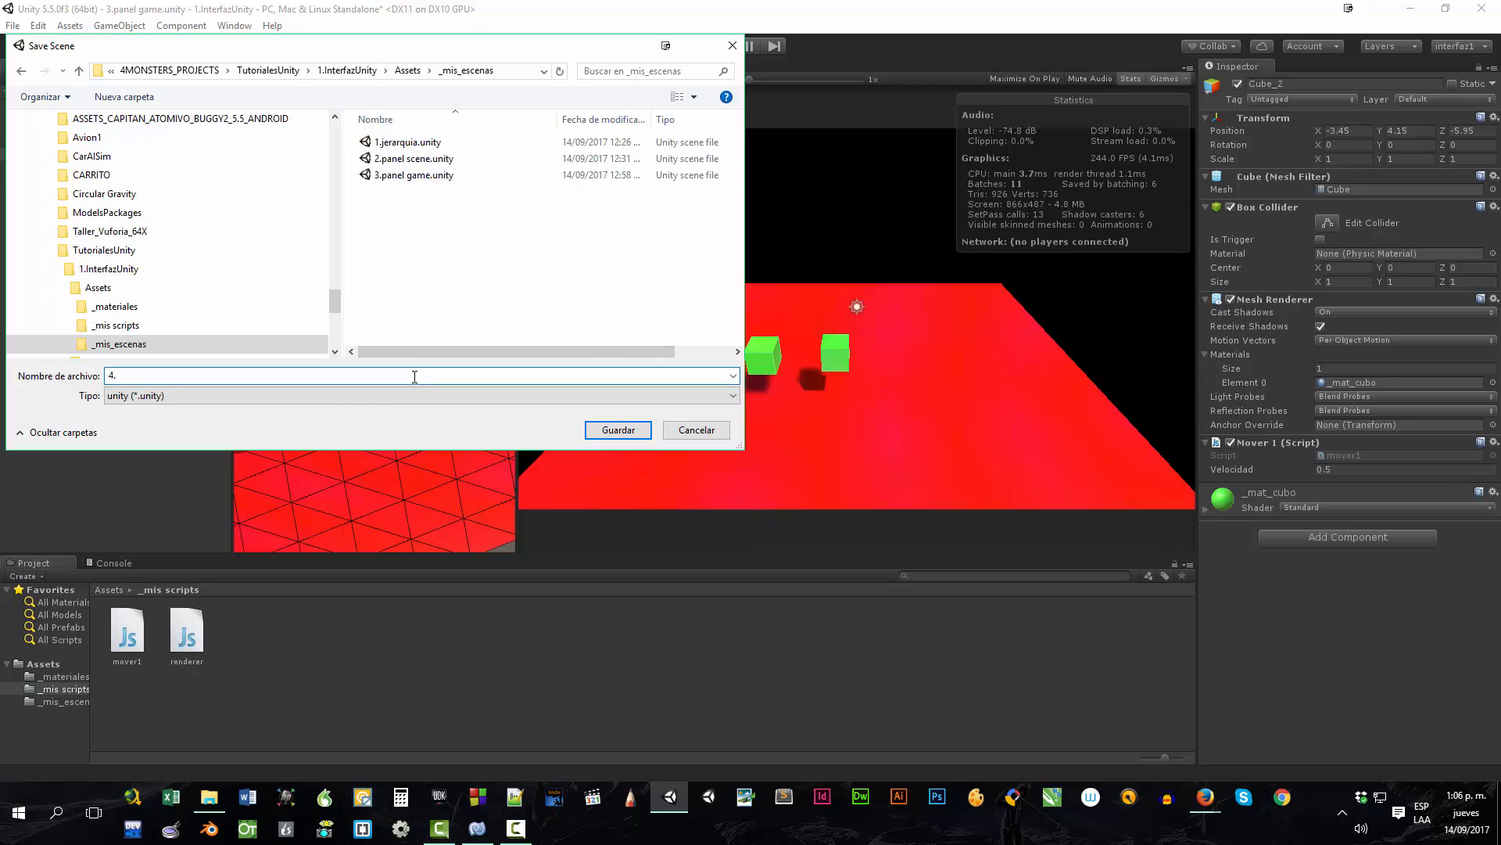
text(panel inspector)
key(Return)
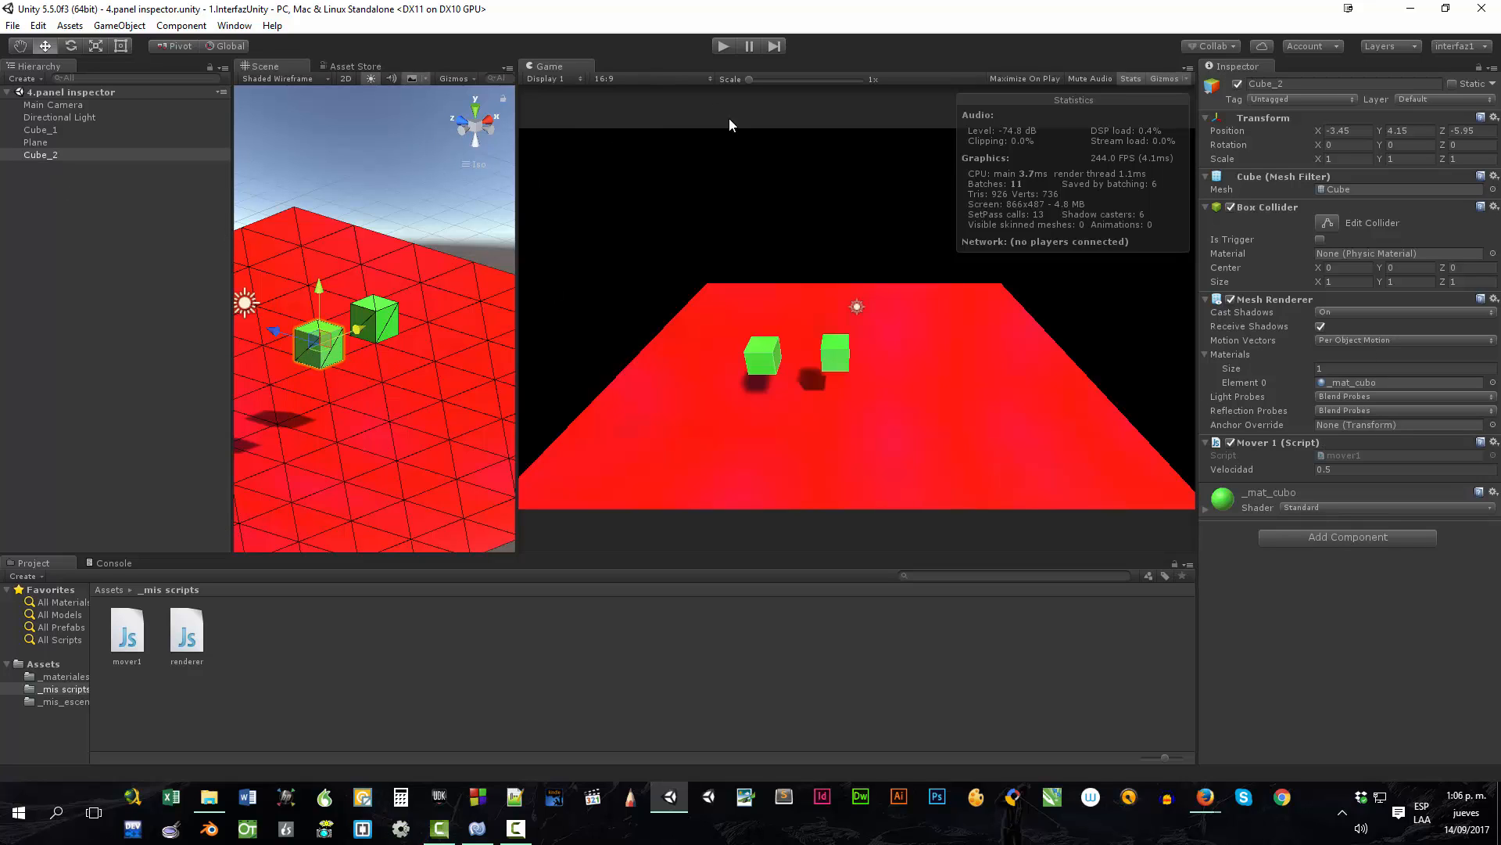
Step: Test-run the scene and stop it, and look over the renderer.js script in MonoDevelop before returning to Unity
click(721, 48)
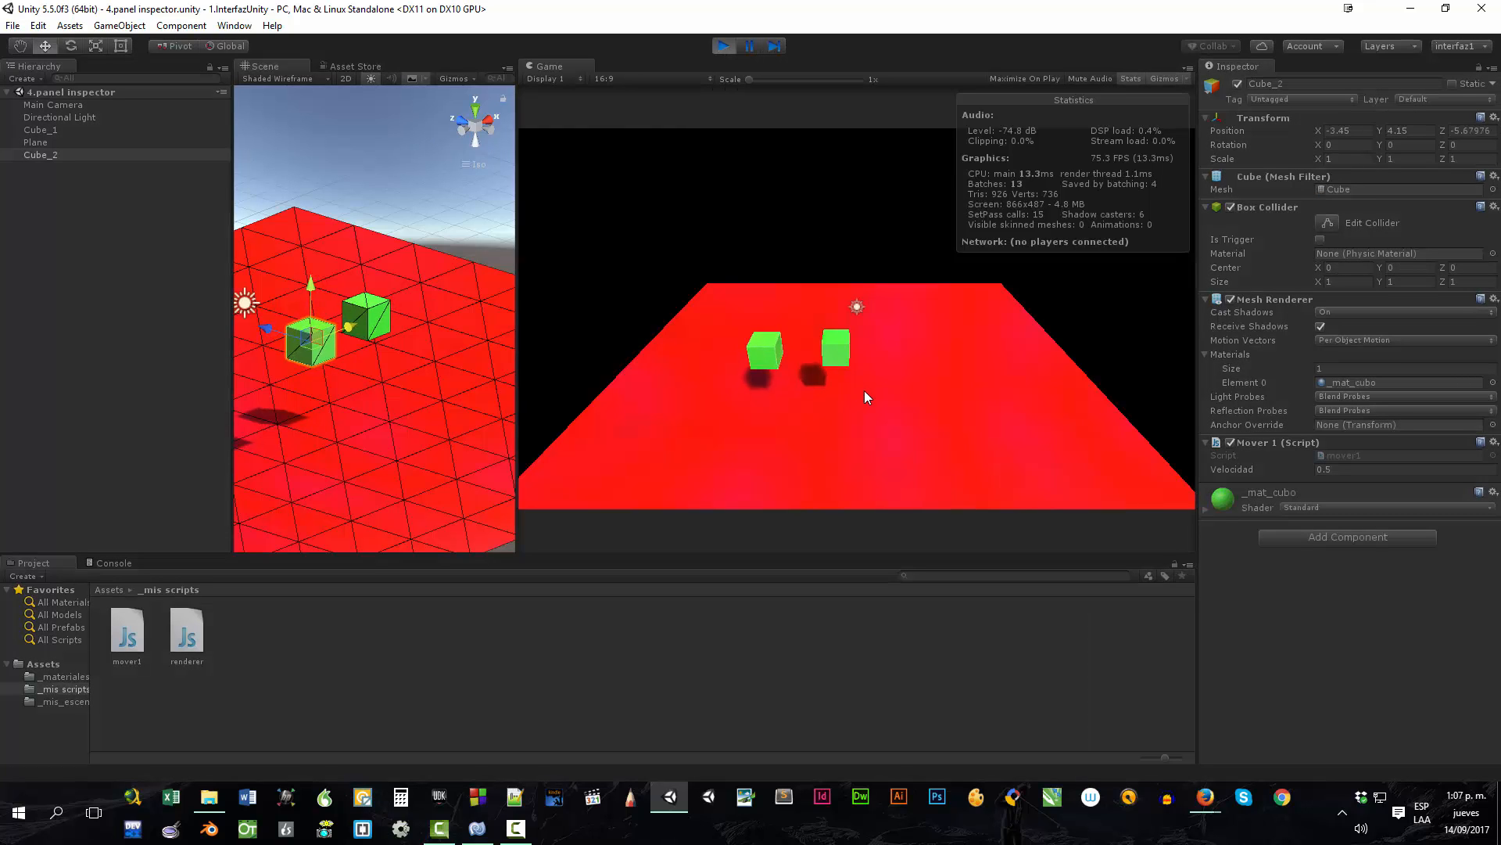
click(724, 47)
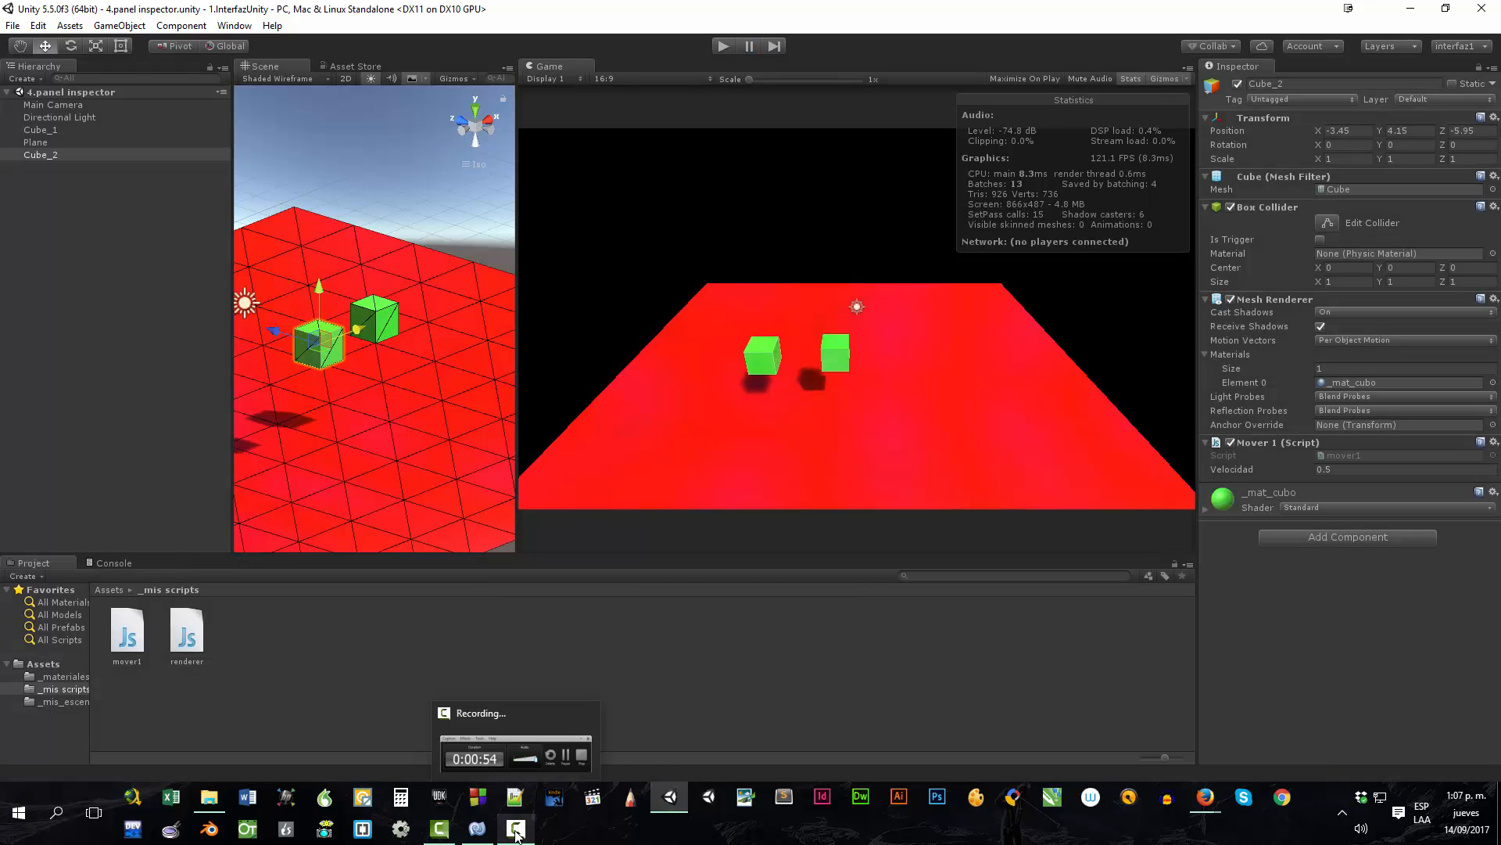
click(488, 831)
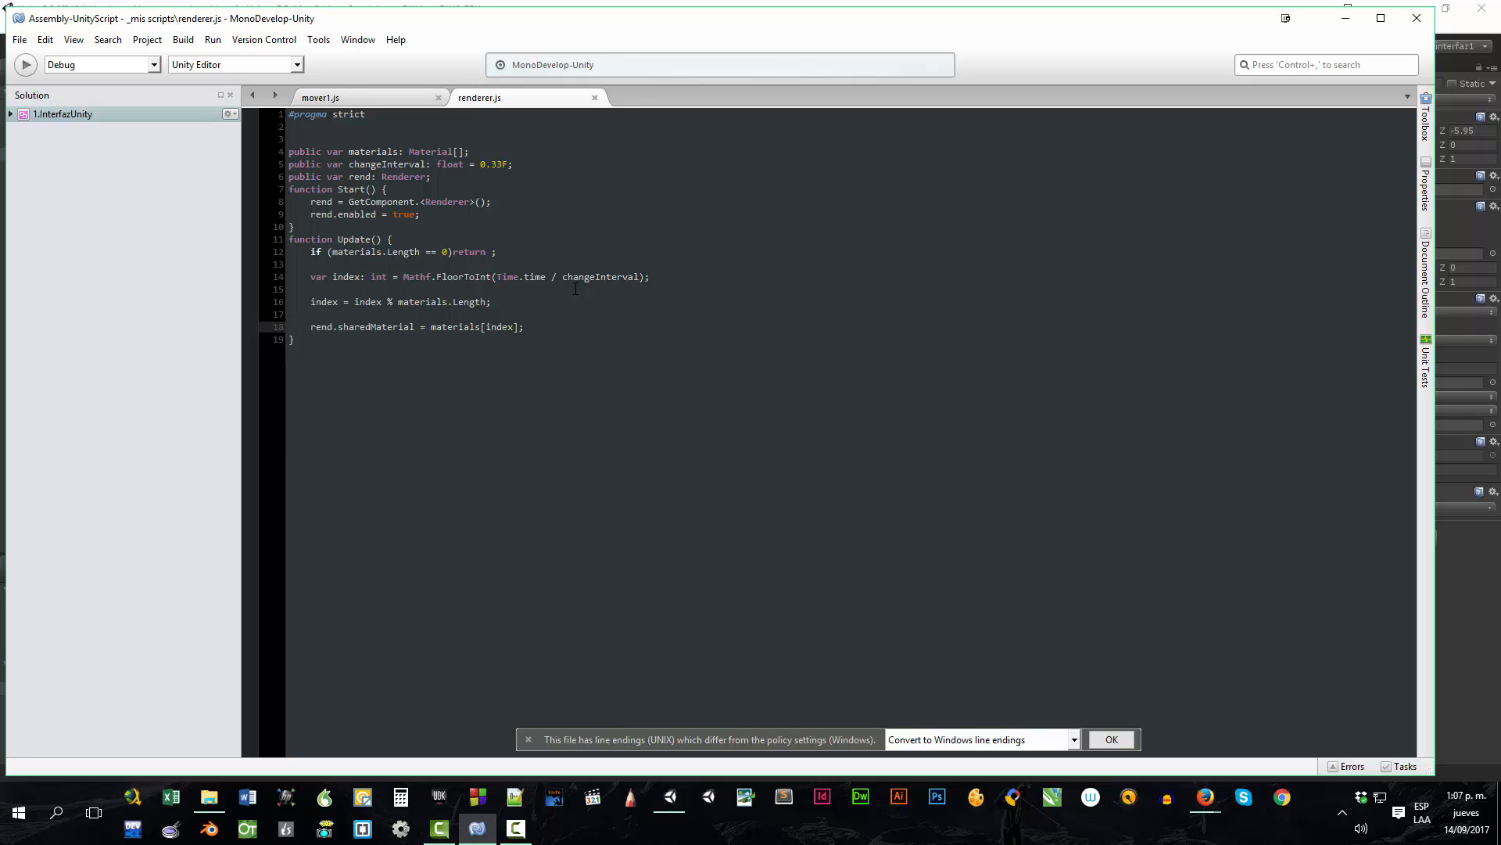
click(1357, 26)
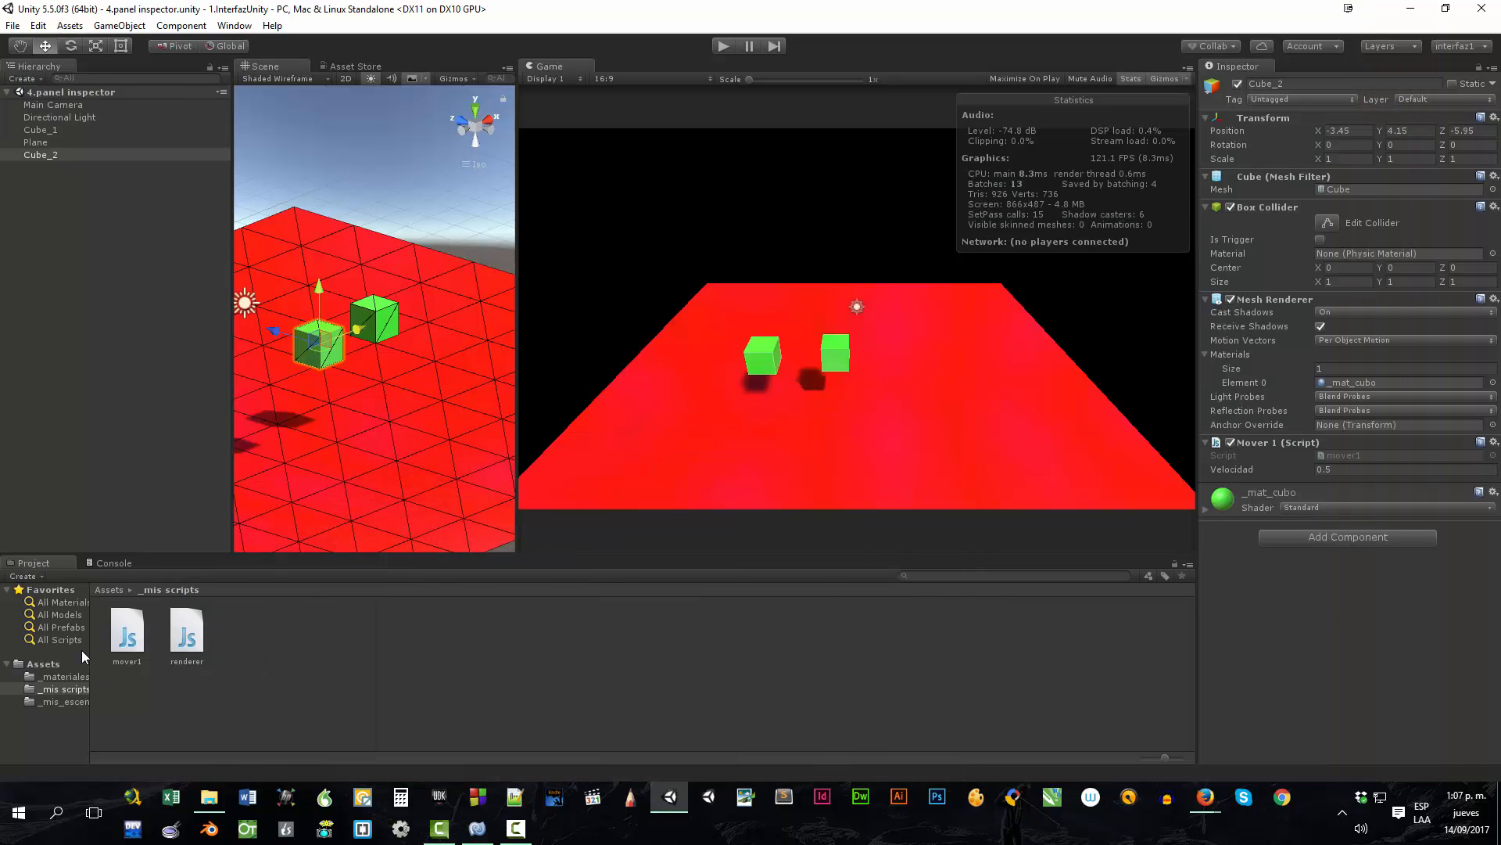
Step: Disable the Mover 1 script on Cube_2, and test-run the scene before stopping it
click(1232, 444)
click(724, 46)
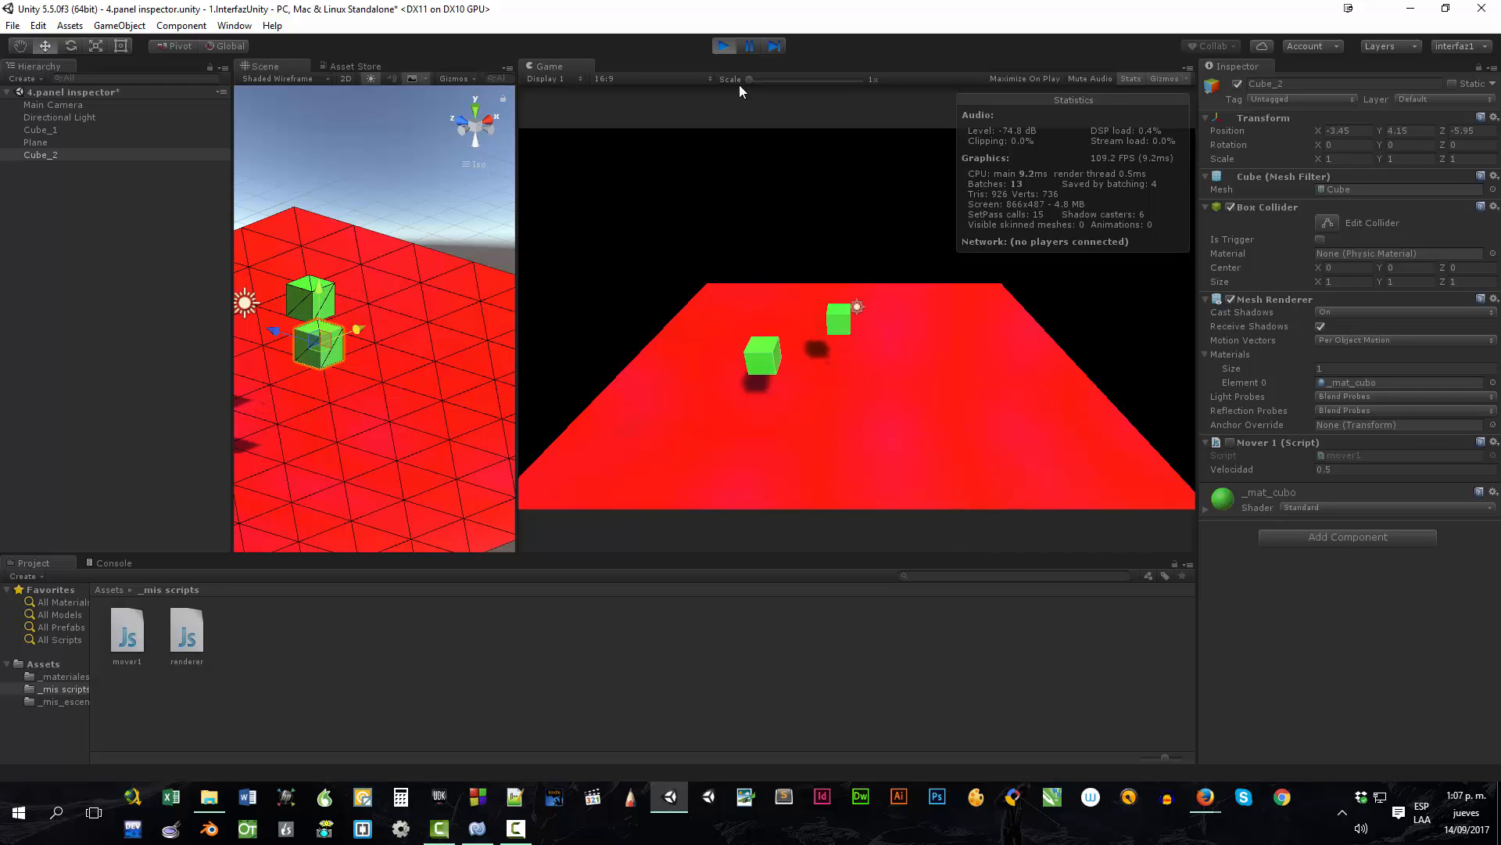
click(726, 46)
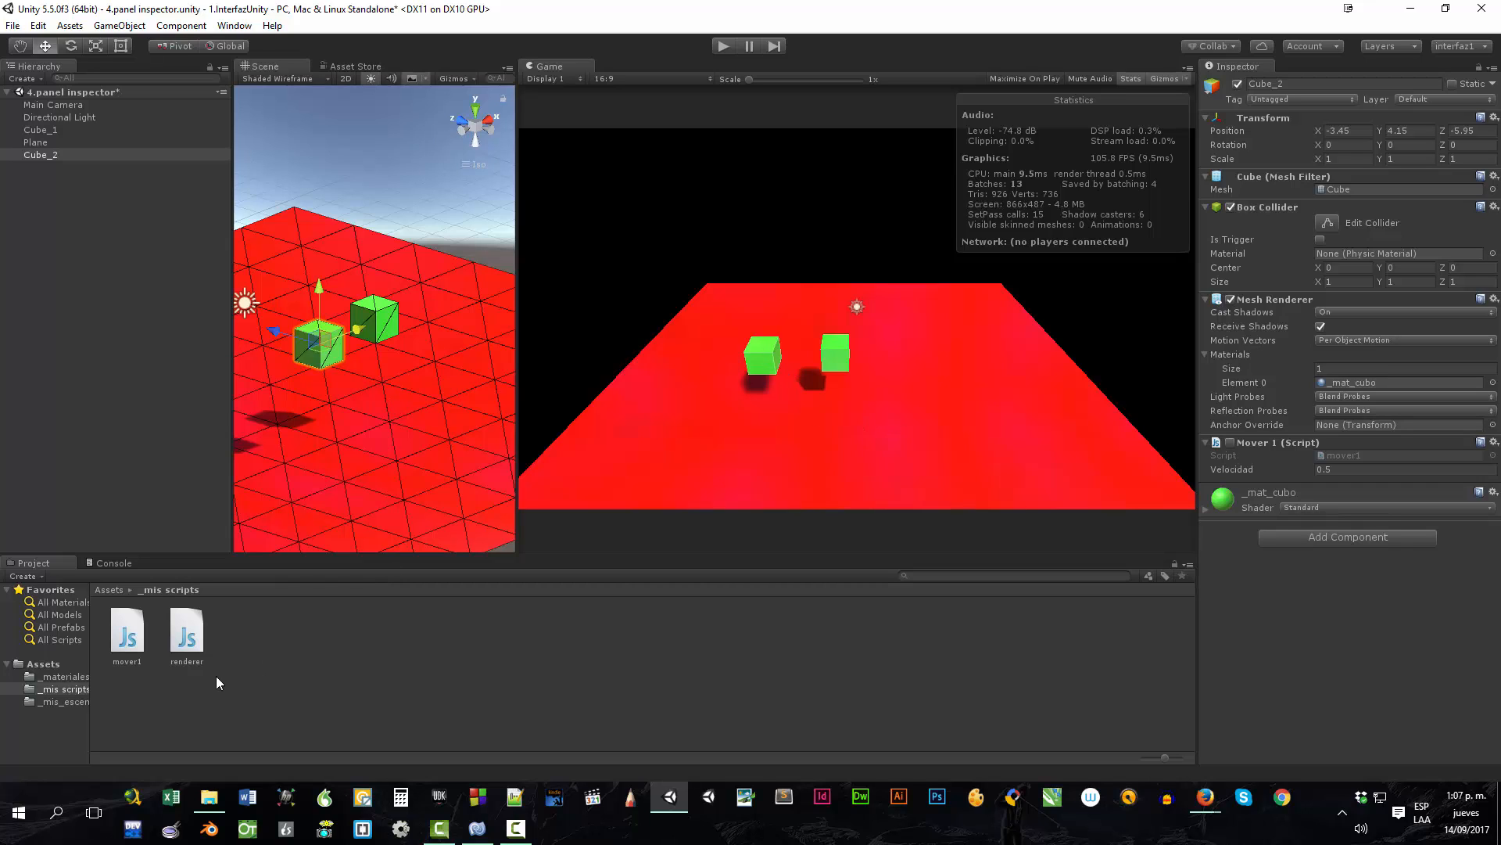
Step: Attach the renderer script to Cube_2 and set the size of its Materials array to 4
drag(186, 635, 1297, 676)
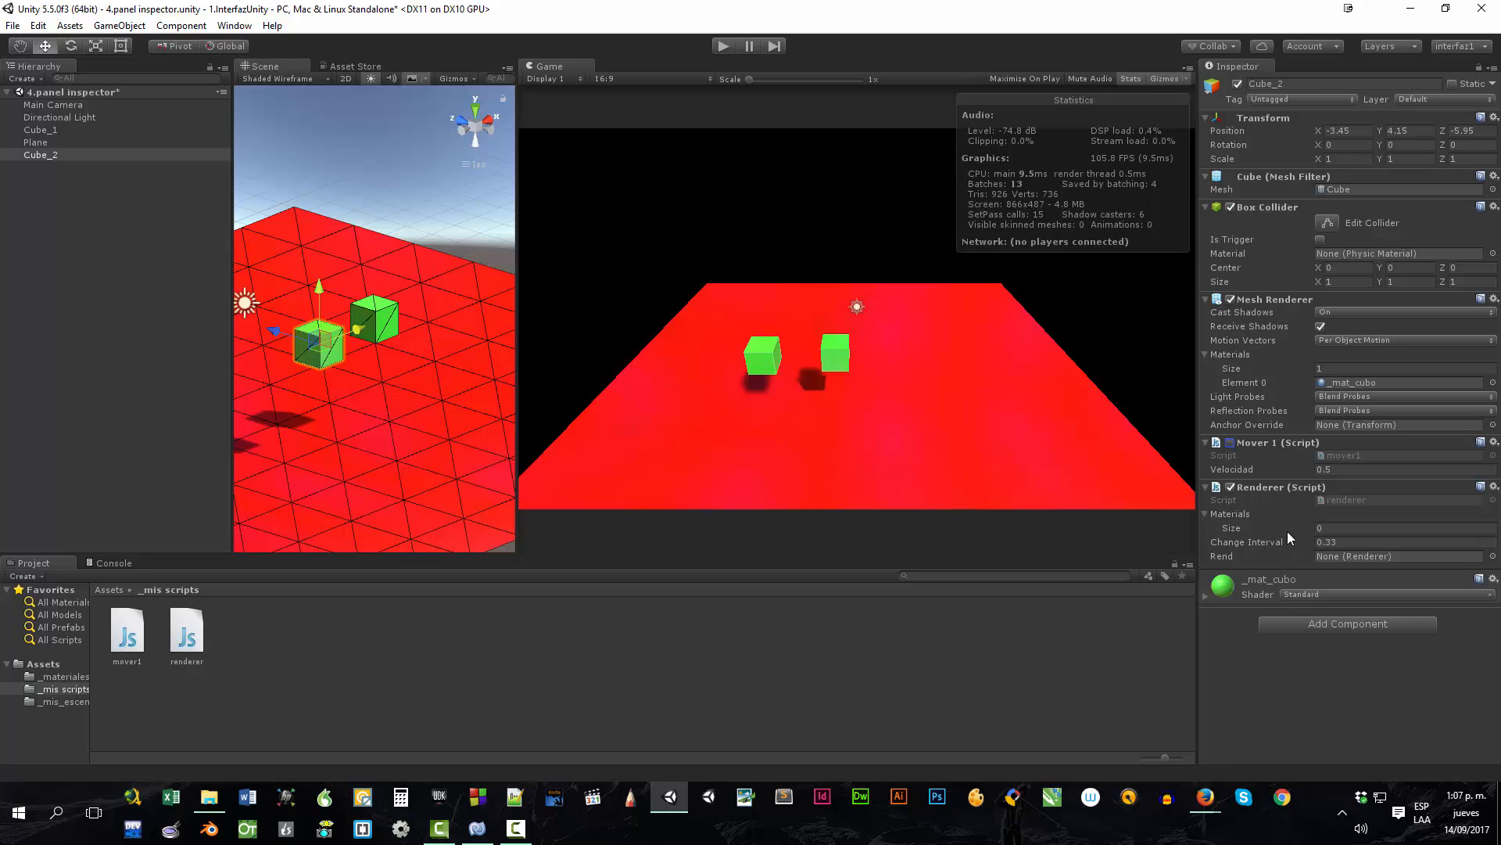
click(59, 677)
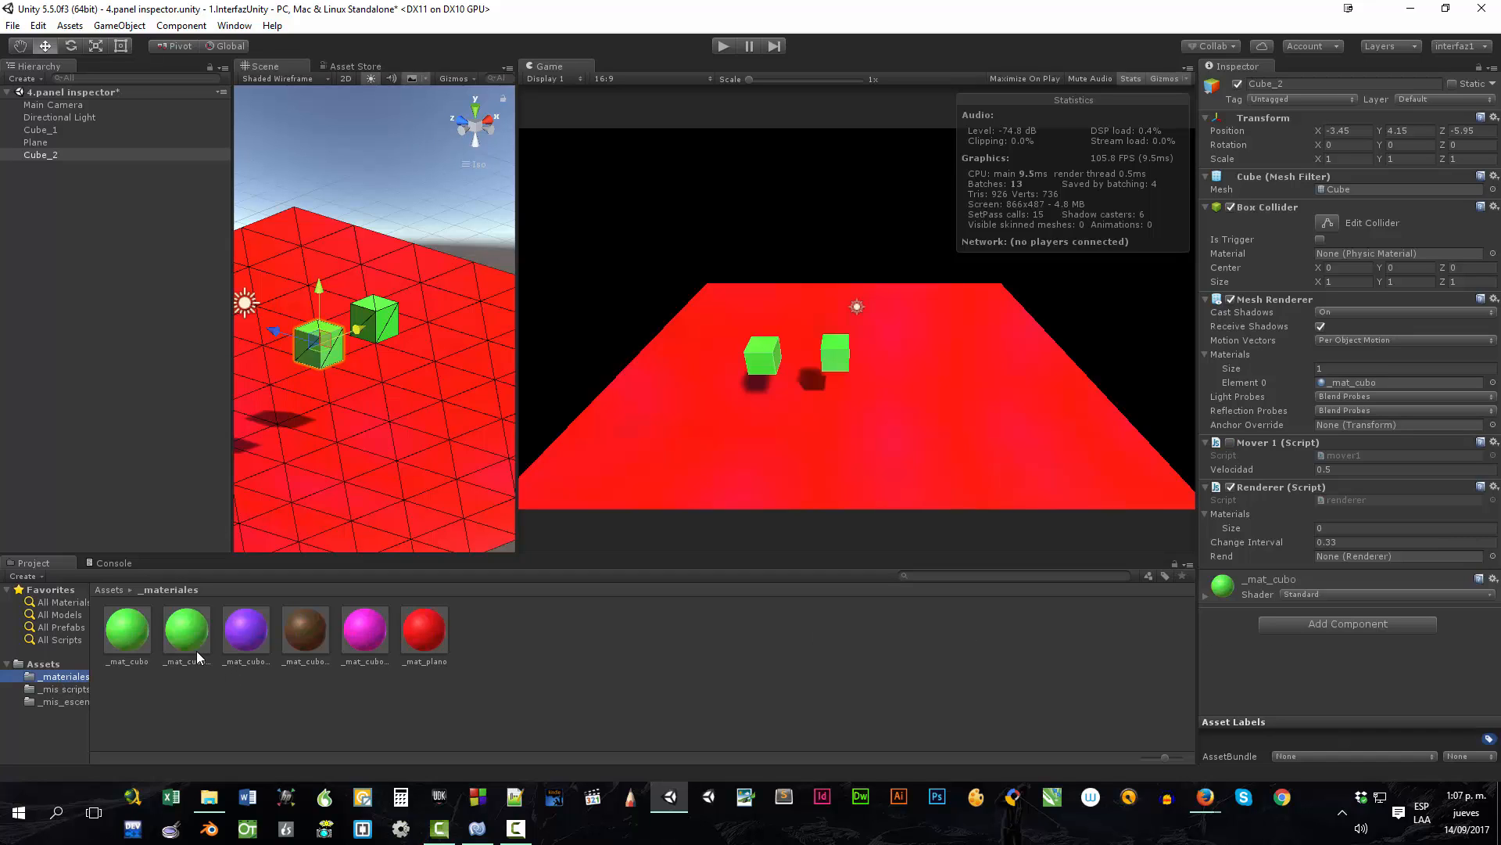
click(1330, 525)
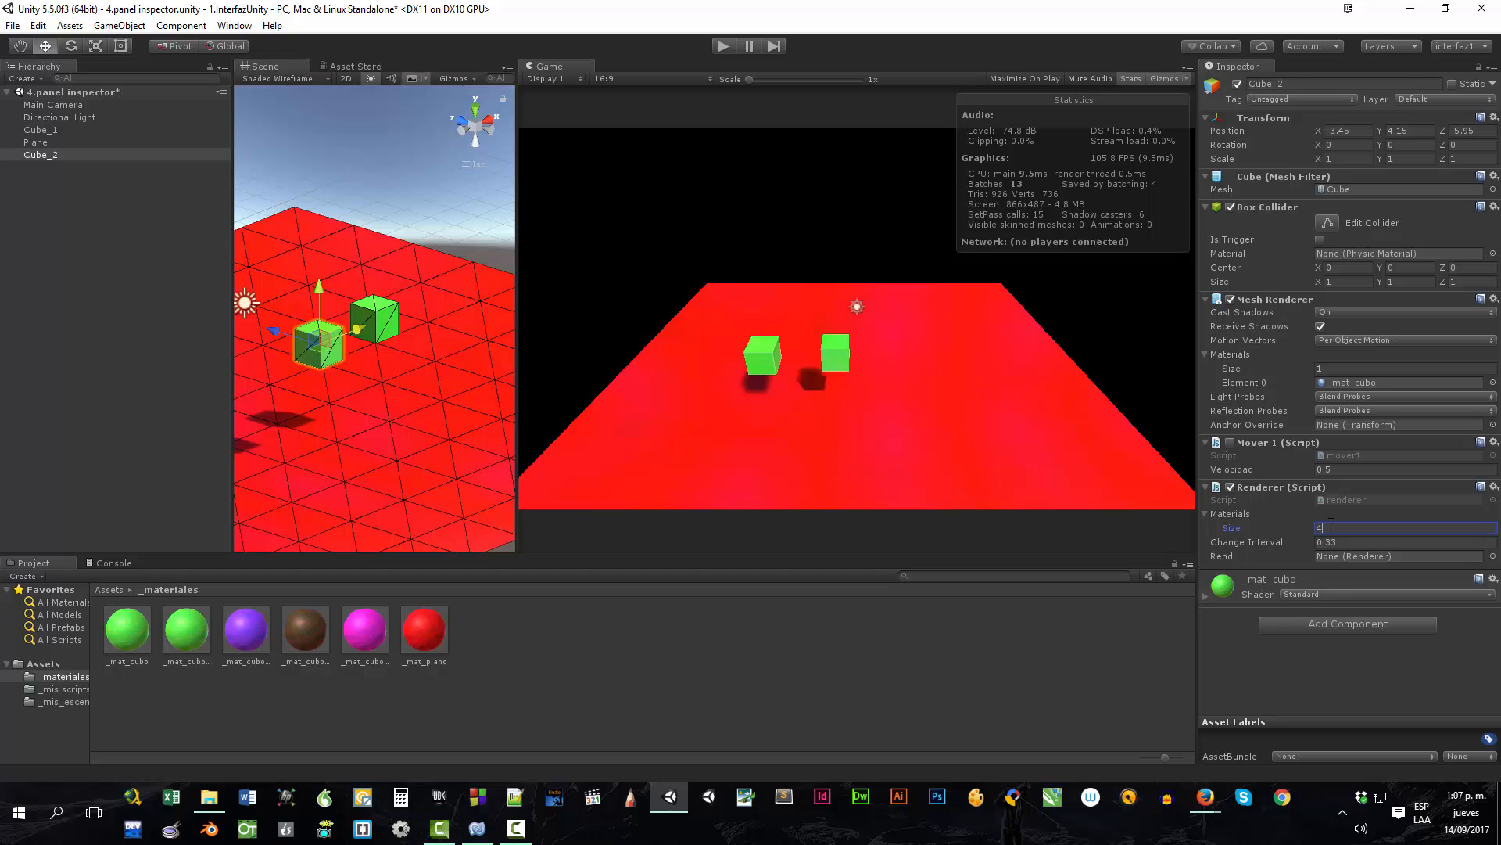
key(Return)
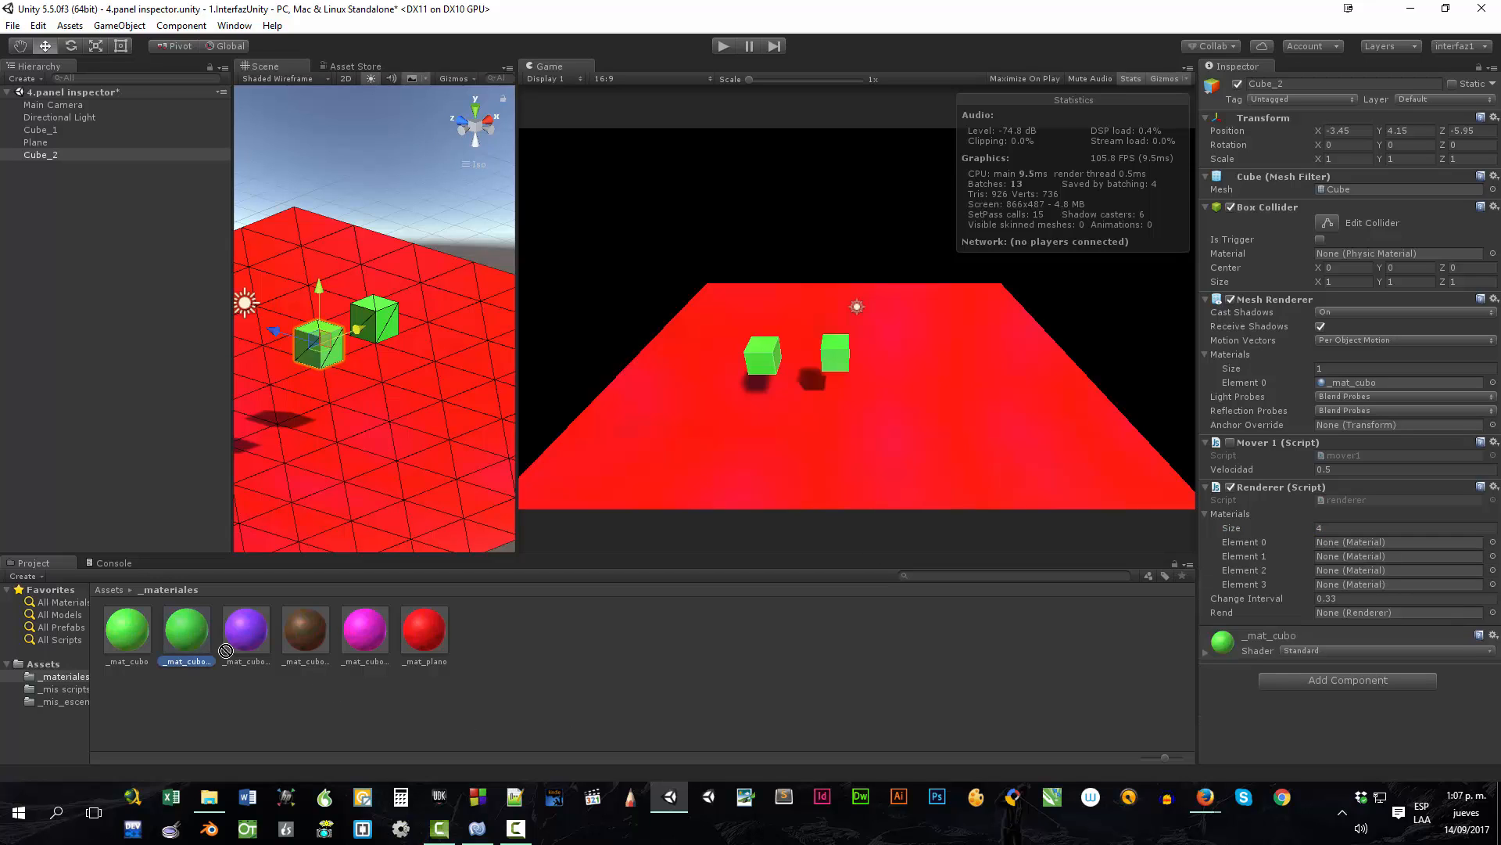
Step: Assign _mat_cubo 1 to _mat_cubo 4 to Elements 0 to 3 of the Renderer script, and test-run the scene
drag(205, 646, 1345, 542)
drag(221, 651, 1372, 561)
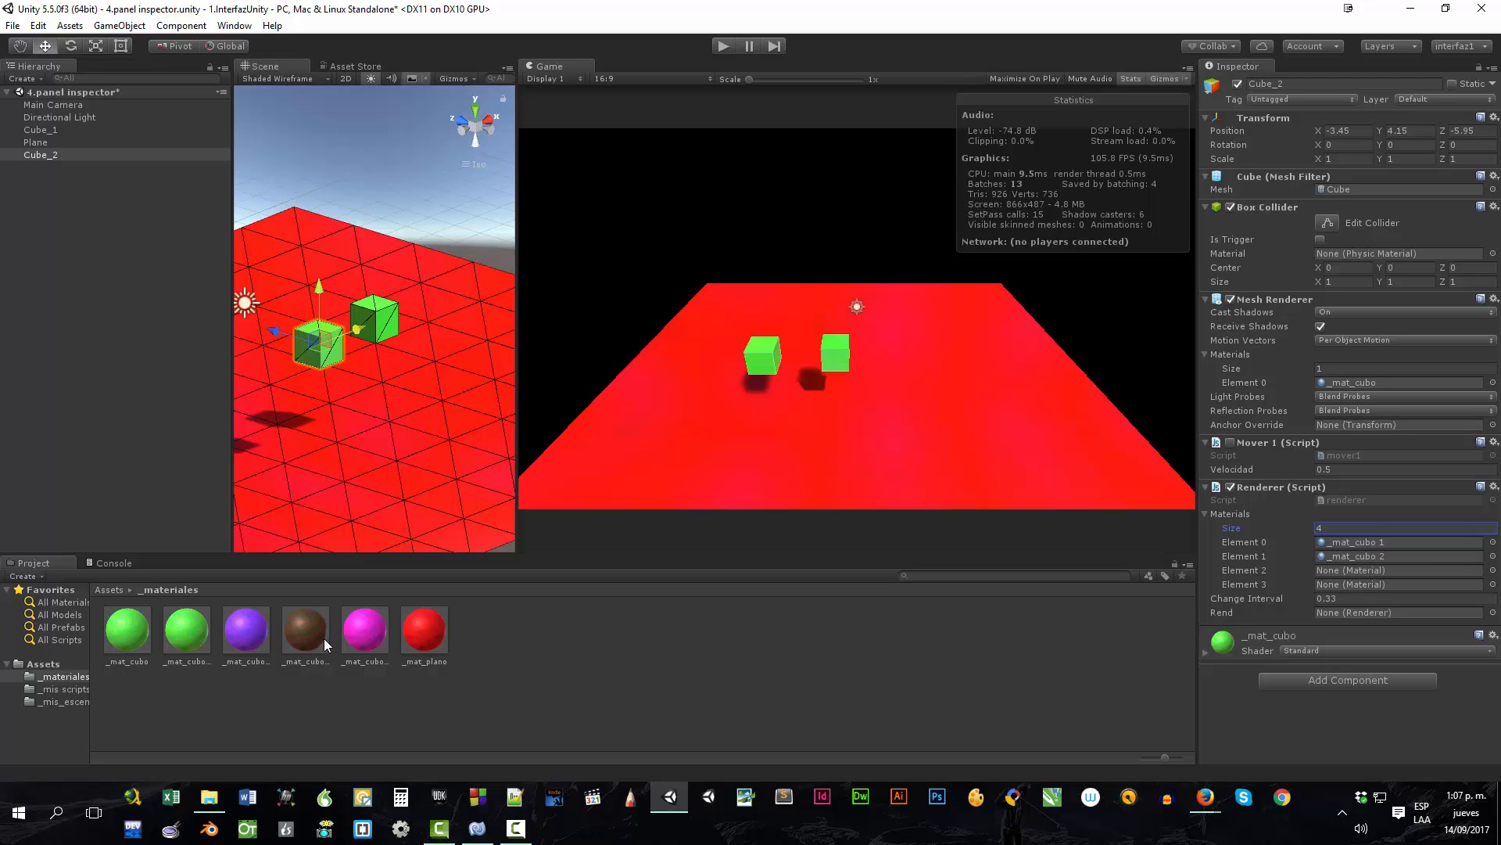
drag(324, 638, 1340, 585)
click(724, 47)
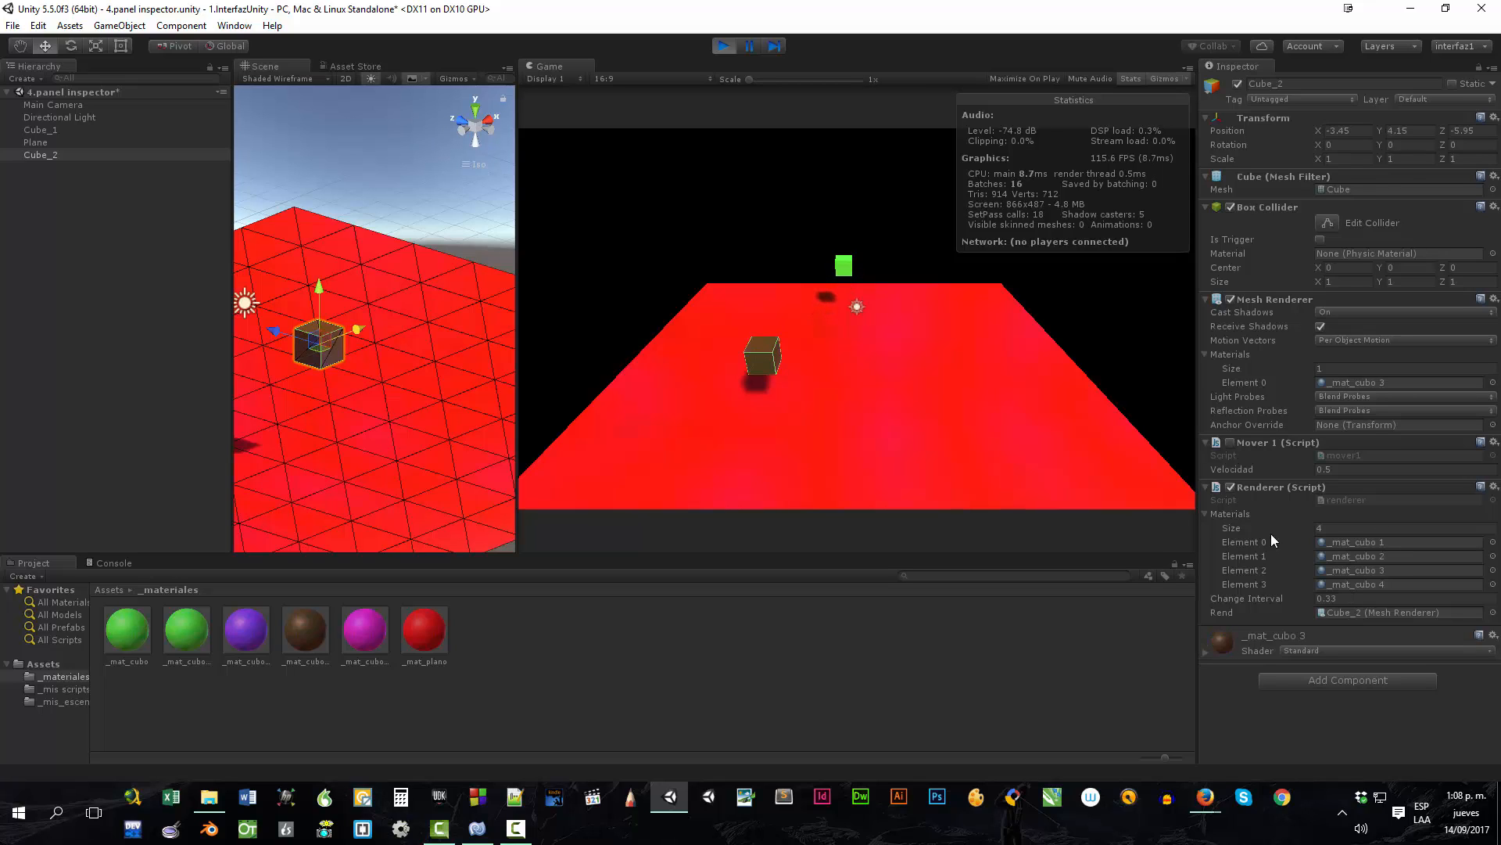
click(722, 48)
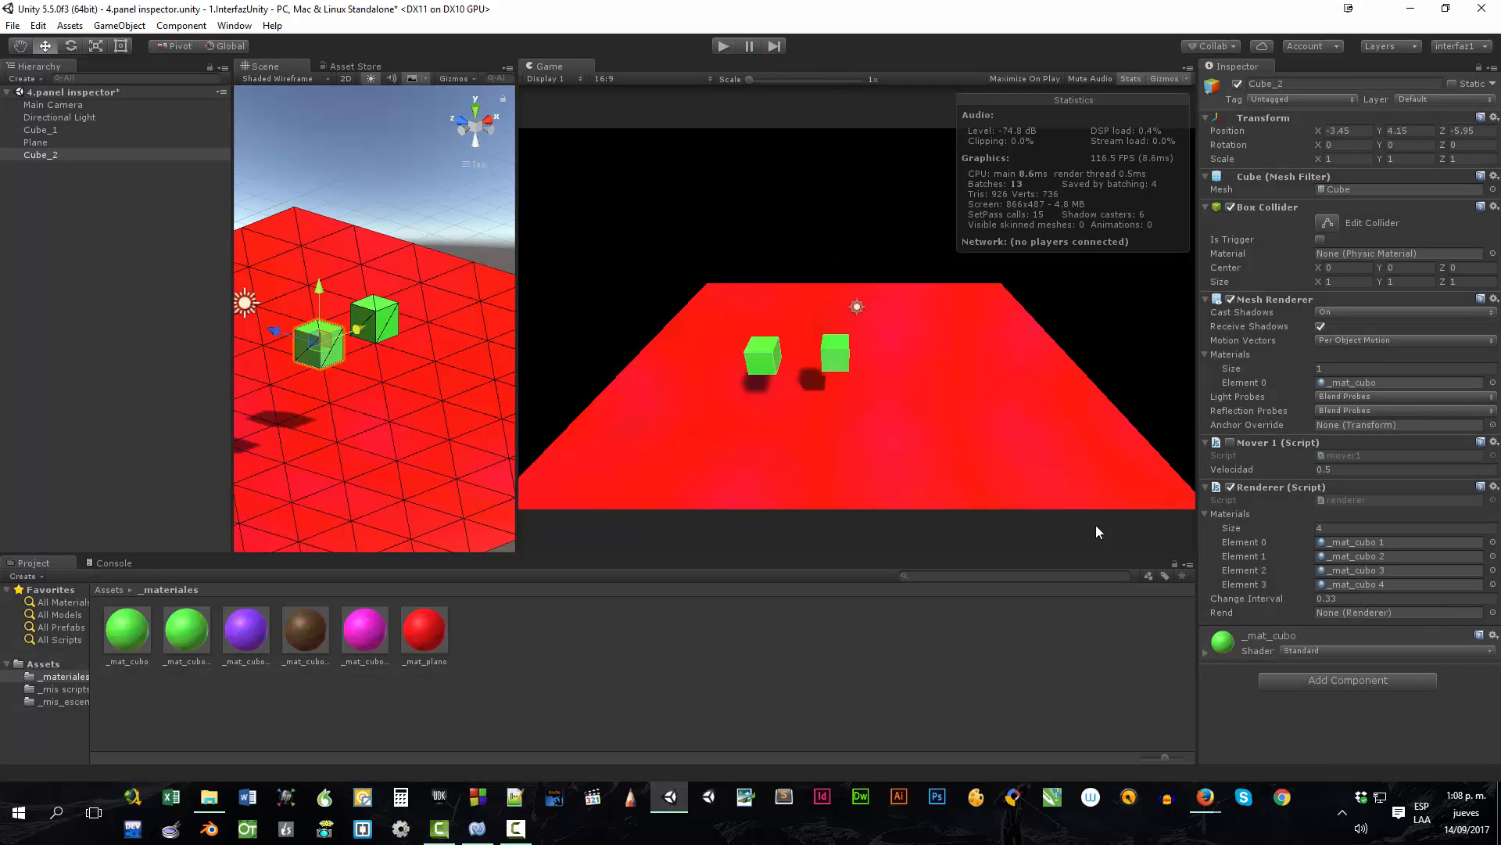
Step: Set the Renderer script's Change Interval to 1 on Cube_2, and test-run the scene before stopping it
click(1329, 597)
text(0.)
key(BackSpace)
key(BackSpace)
text(1)
click(725, 46)
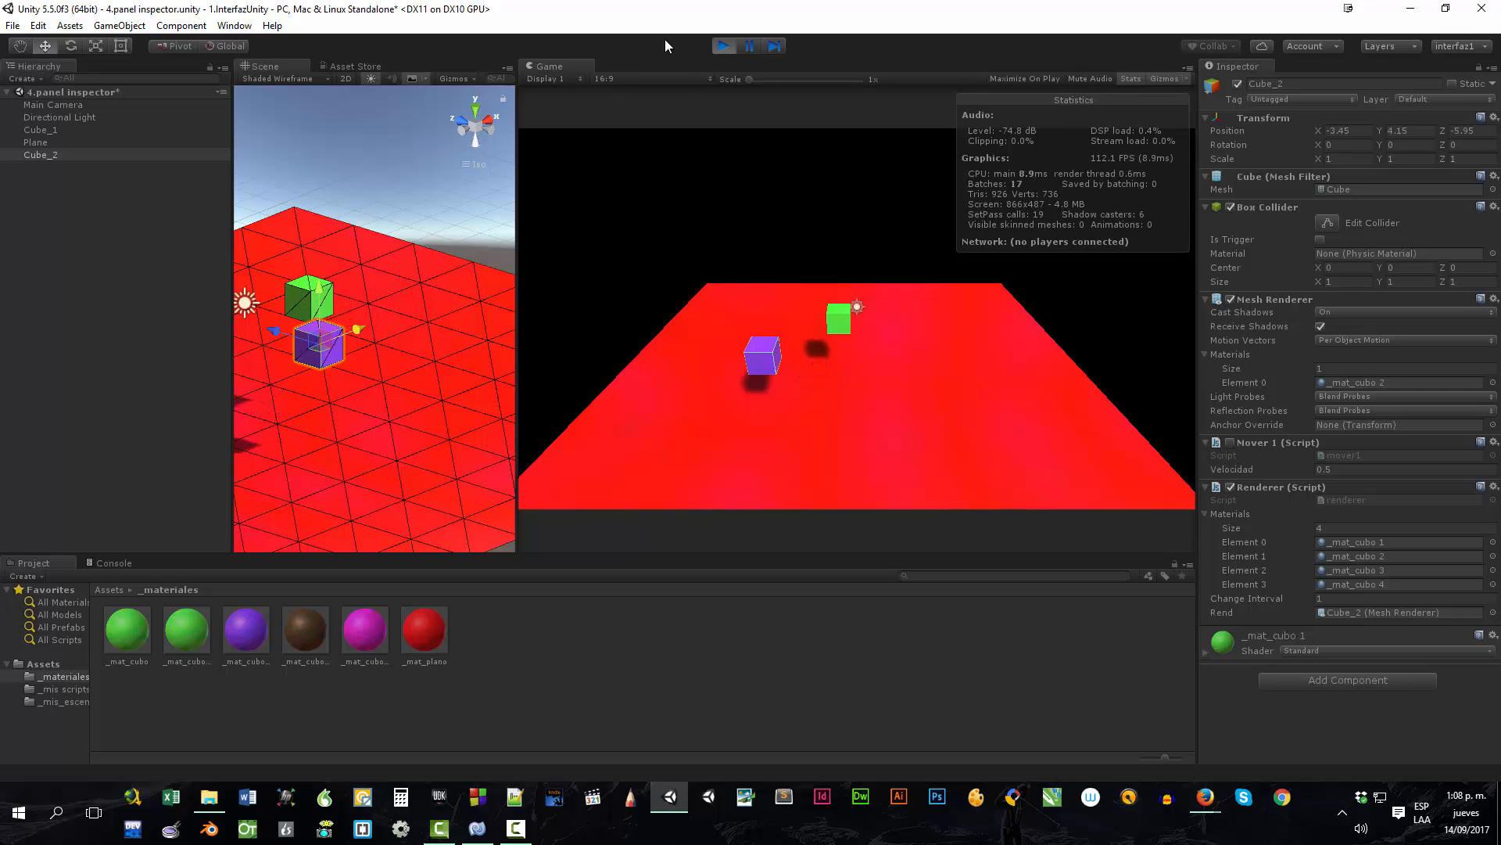
click(721, 47)
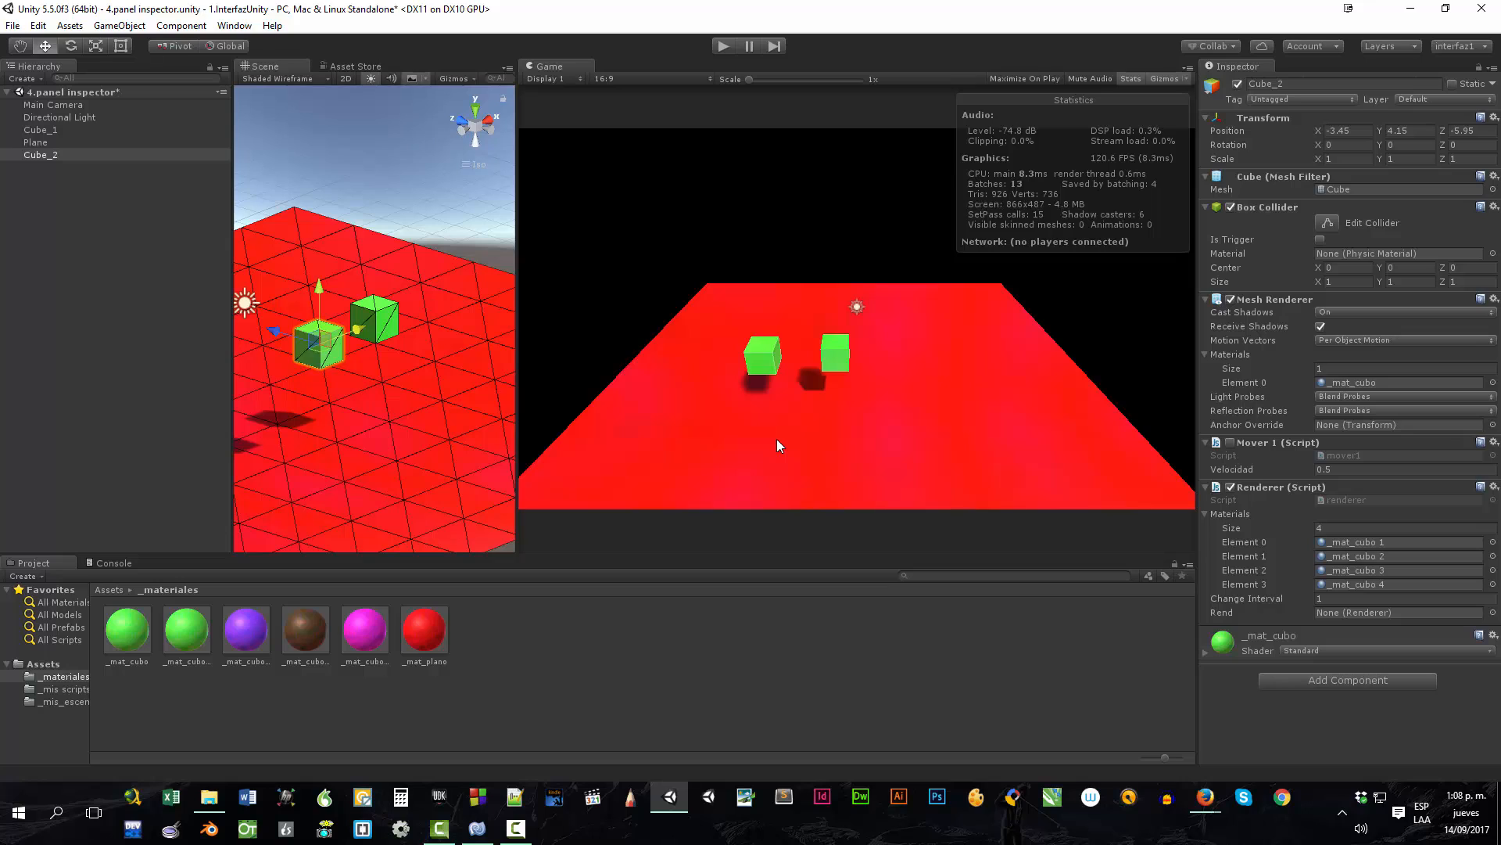
Step: View the components of Main Camera and Cube_2, and open mover1.js in MonoDevelop with its window narrowed beside Cube_2's components
click(69, 105)
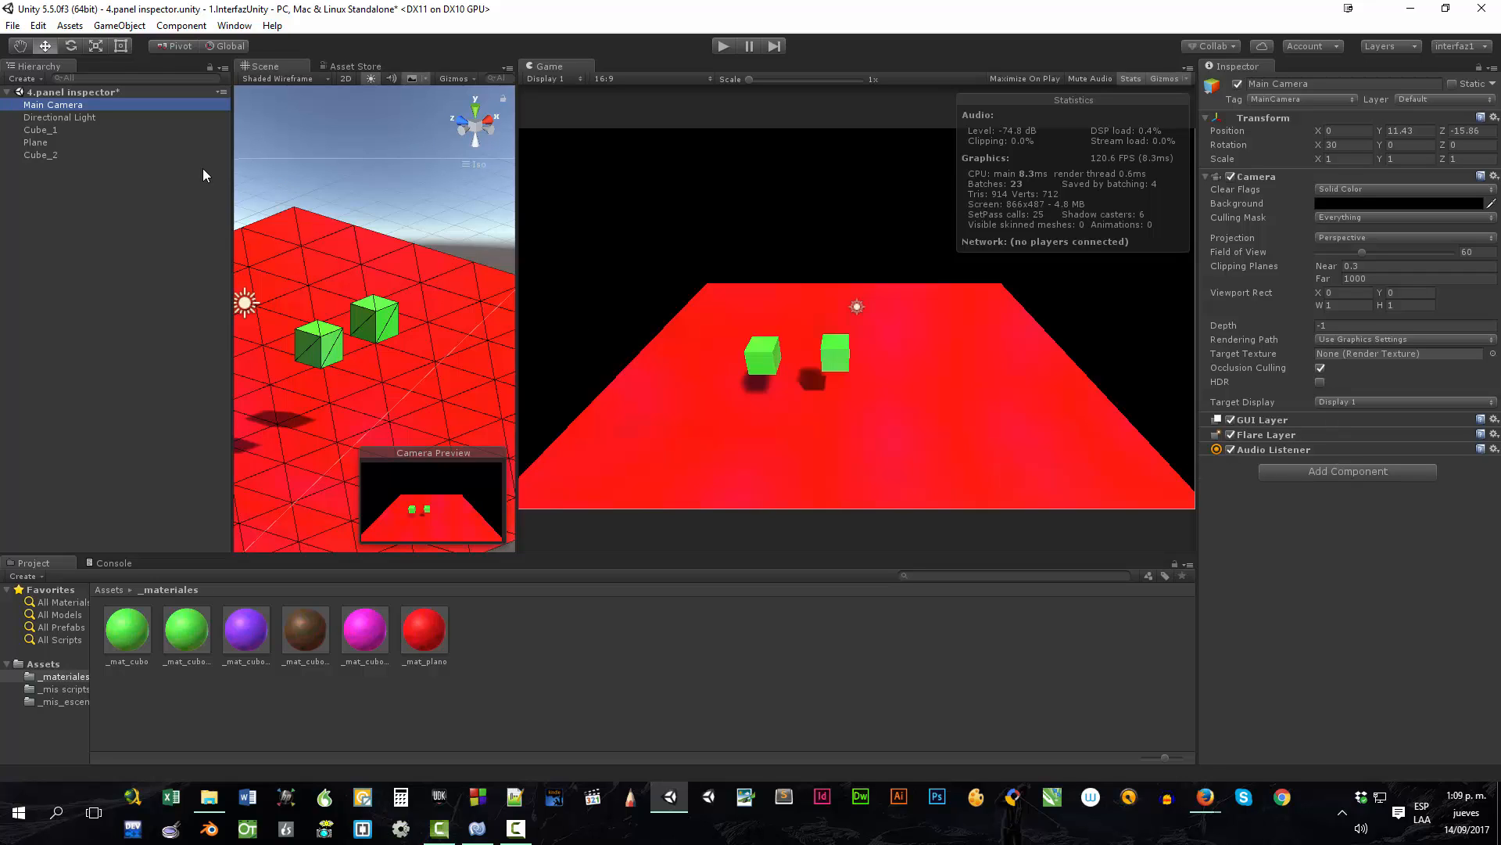
click(41, 154)
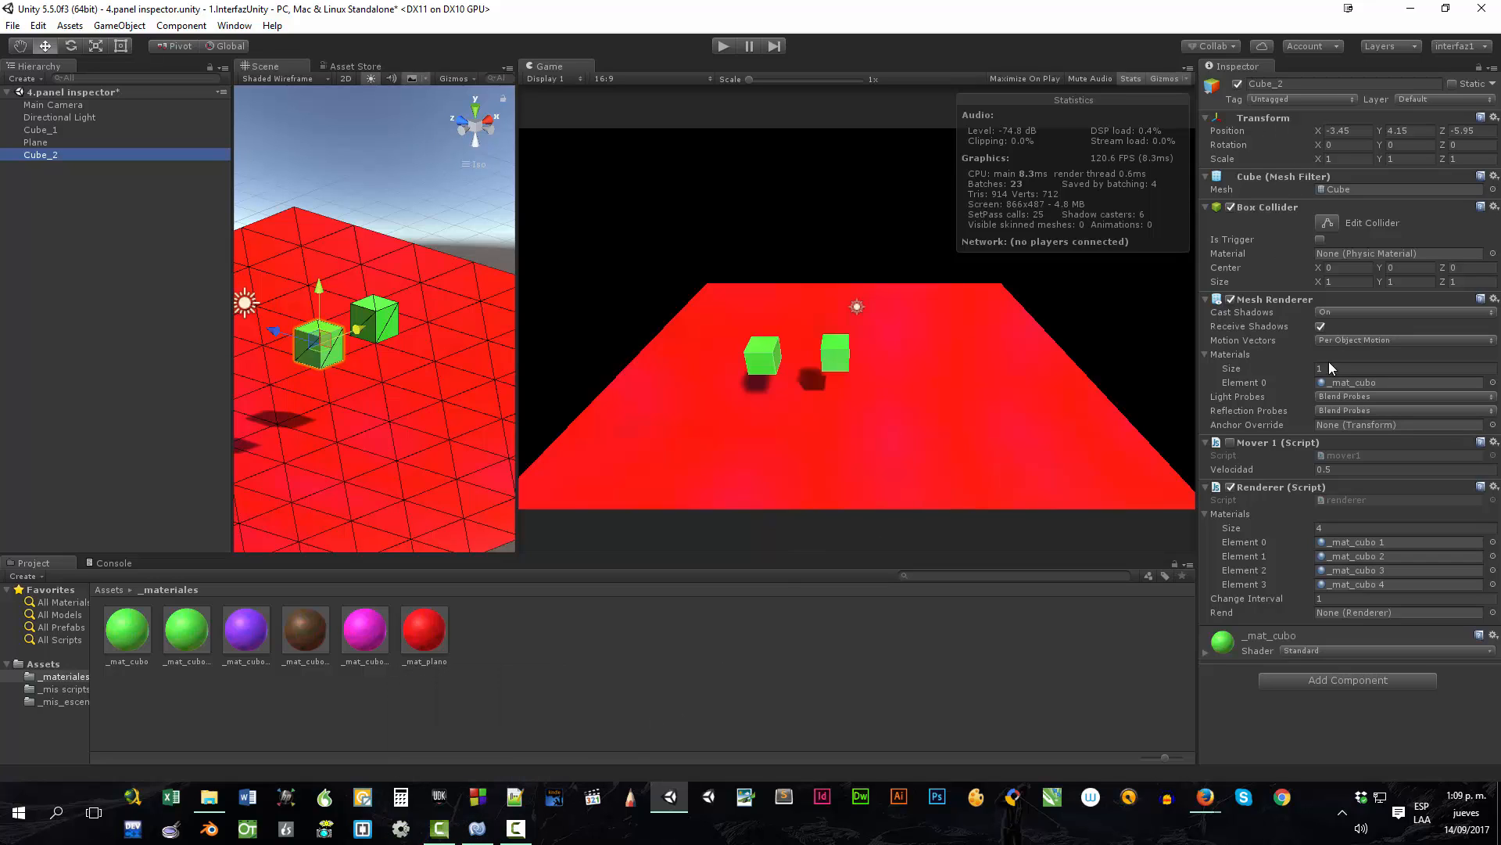
click(477, 829)
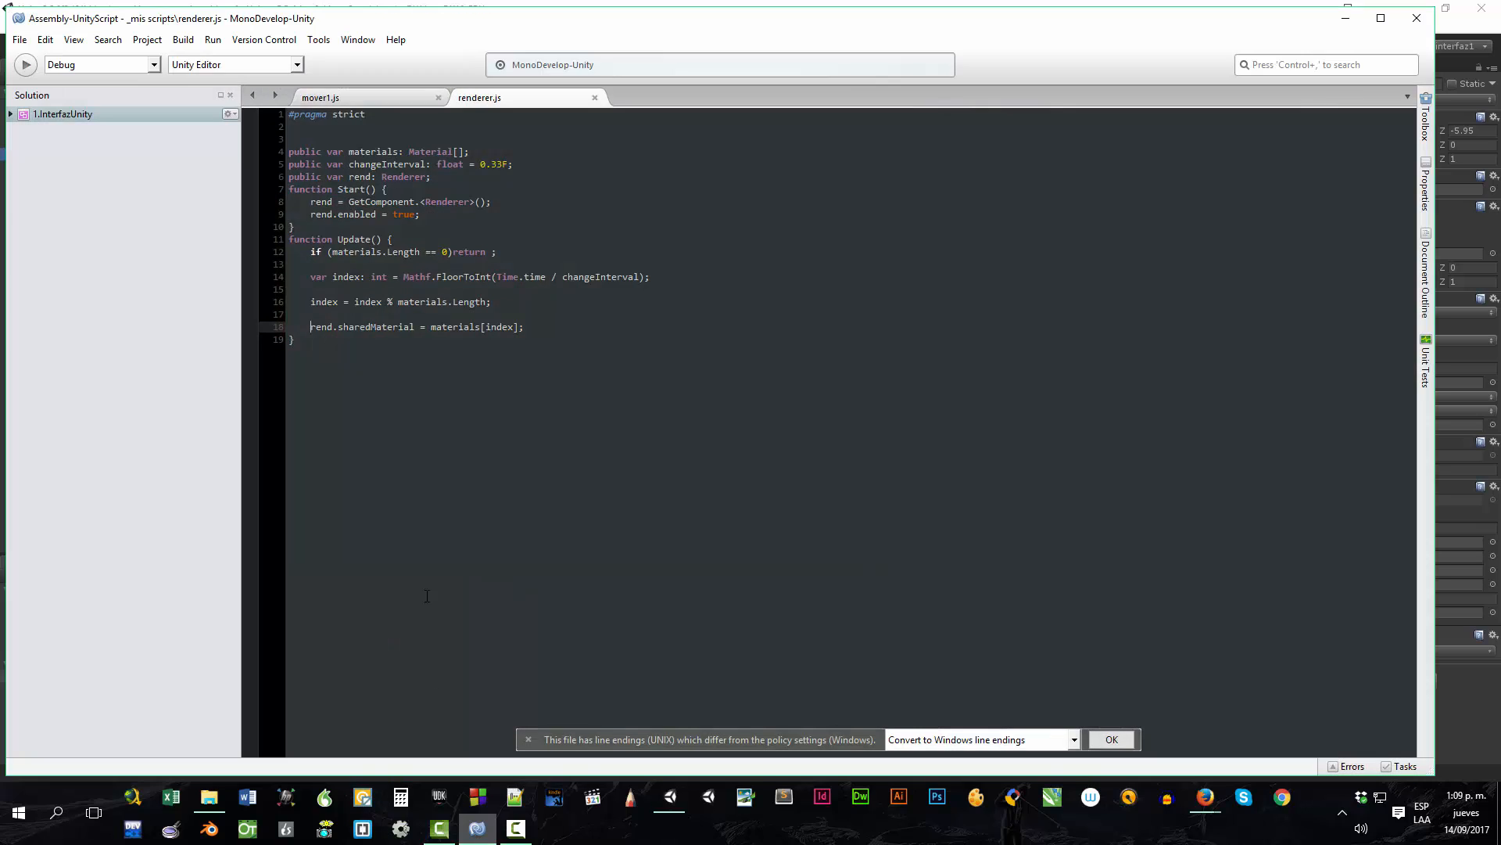
click(332, 99)
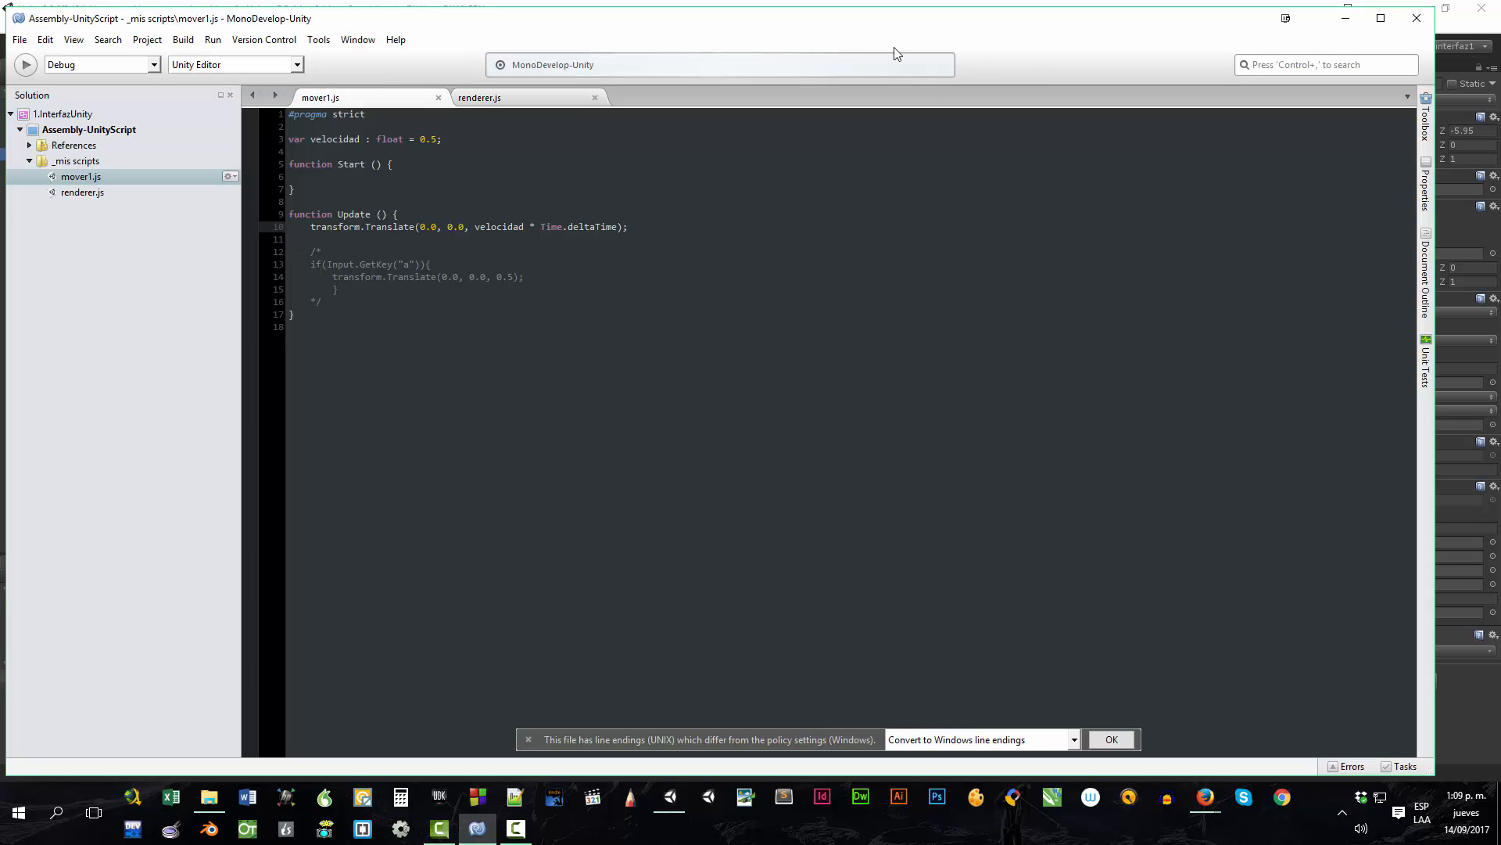
drag(1435, 419, 1233, 419)
drag(1117, 408, 1040, 408)
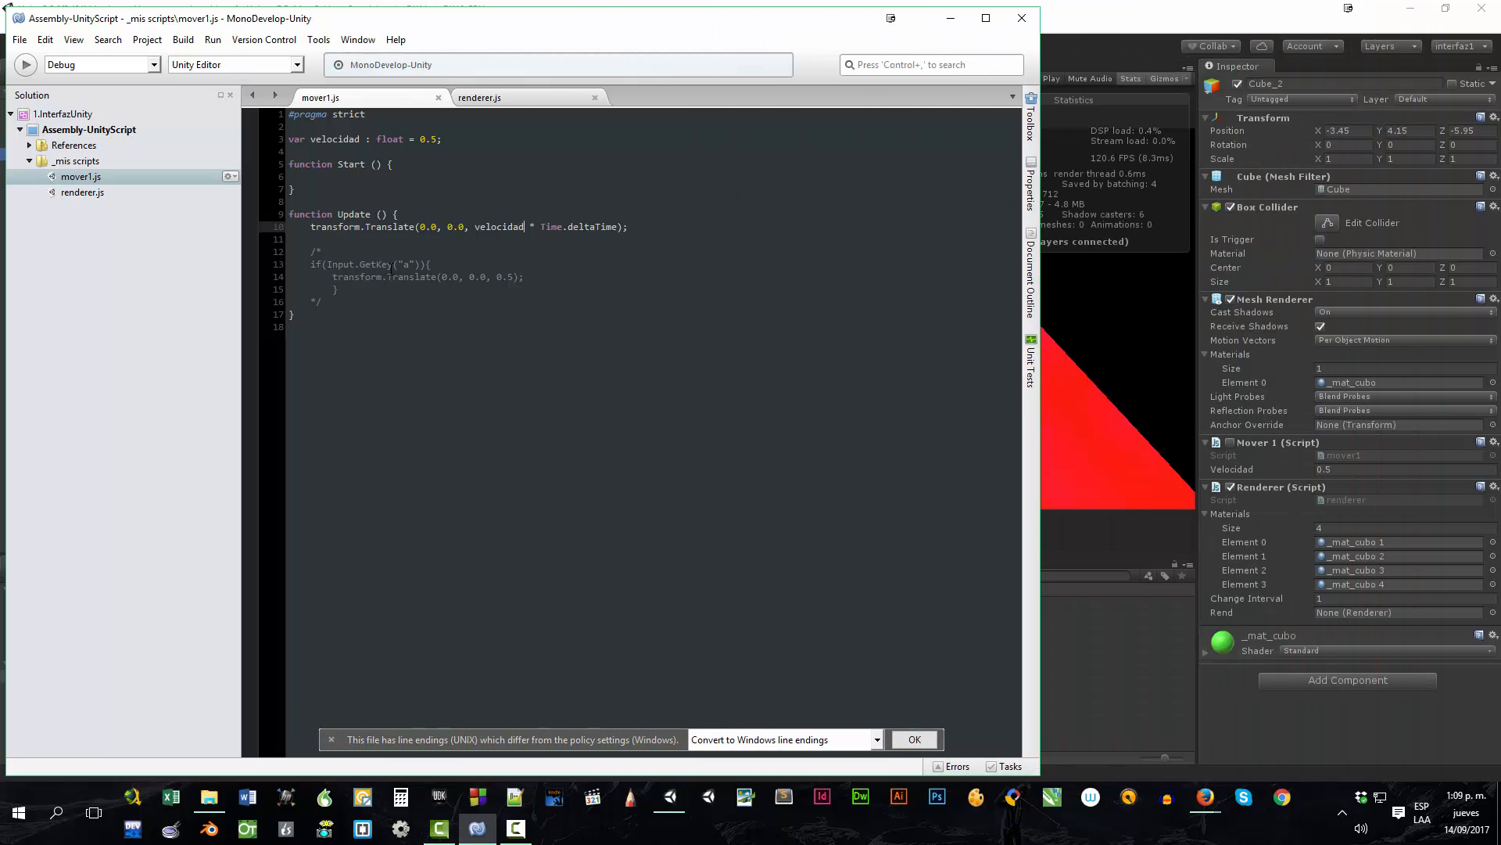
Step: Examine the transform.Translate call and its arguments in the Update function of mover1.js
click(311, 226)
drag(310, 227, 416, 226)
click(416, 226)
drag(446, 227, 520, 228)
click(519, 226)
Step: Examine the GetComponent line in the Start function of renderer.js, and return to the Unity editor
click(532, 100)
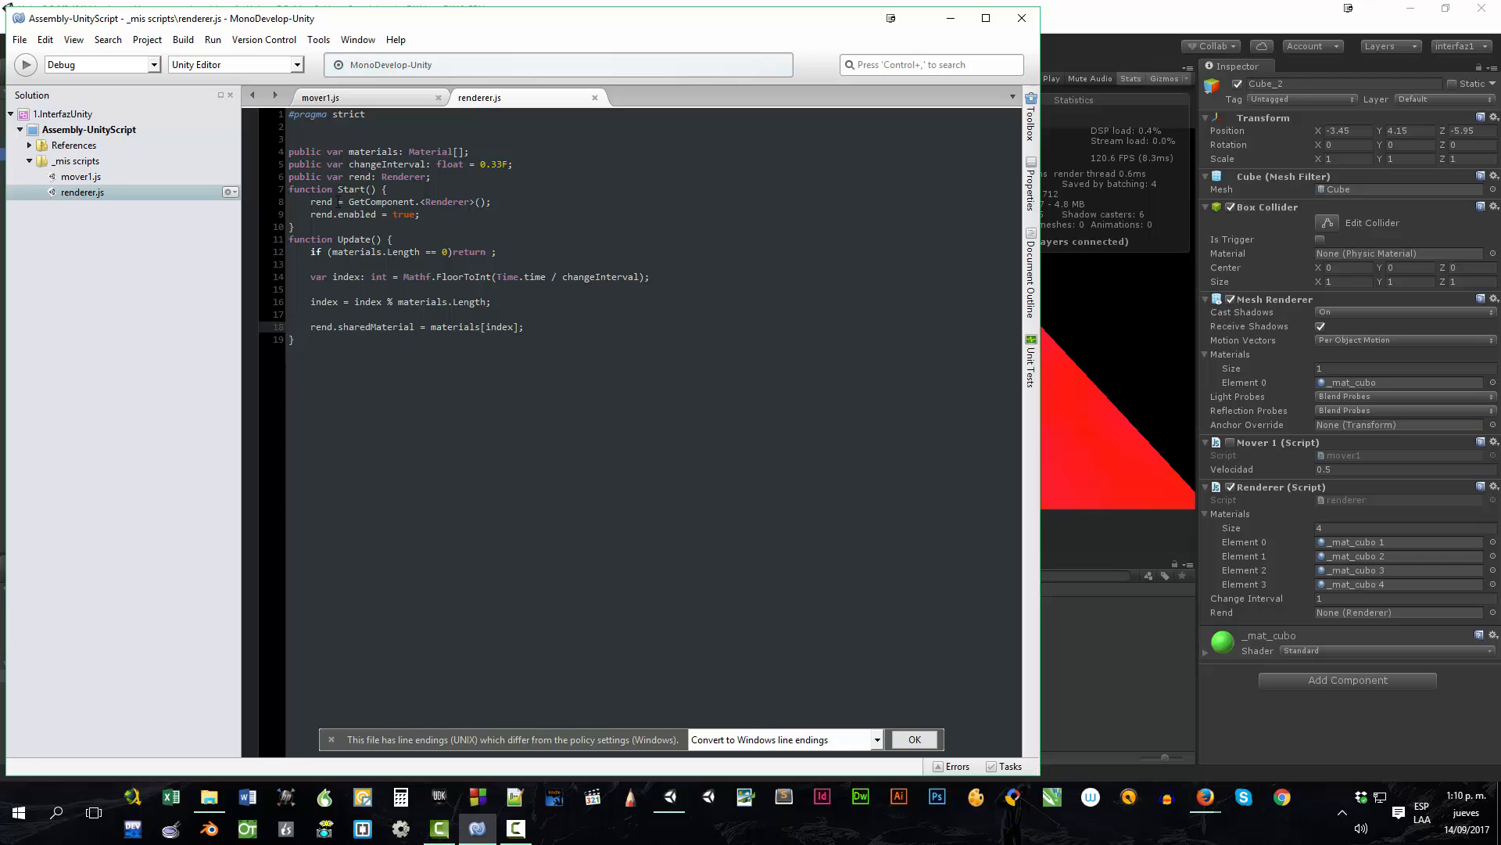
drag(421, 202, 474, 205)
key(Left)
drag(349, 201, 366, 202)
click(366, 202)
click(311, 202)
click(424, 202)
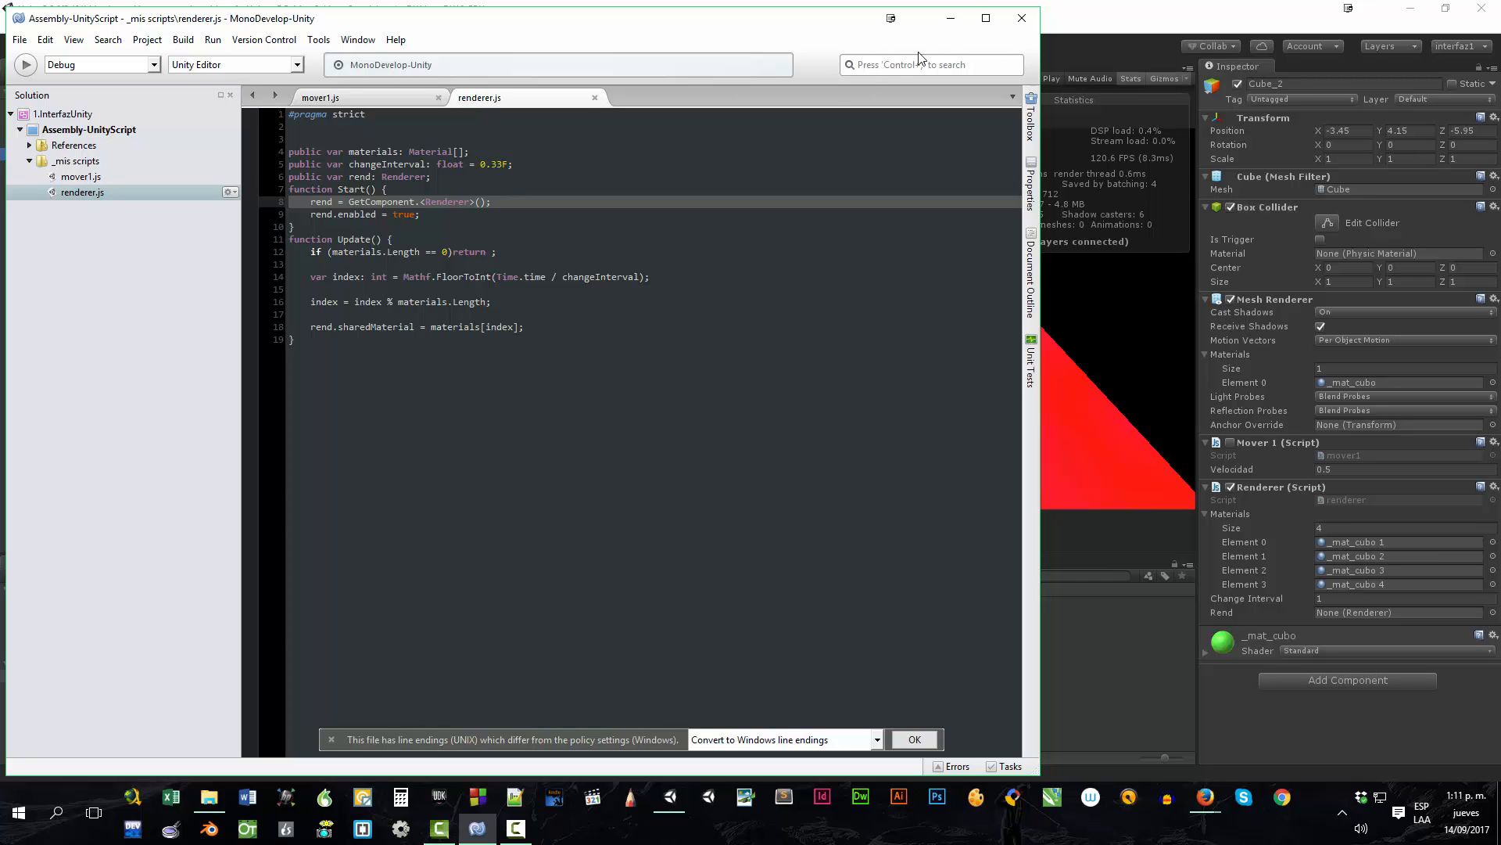
click(951, 19)
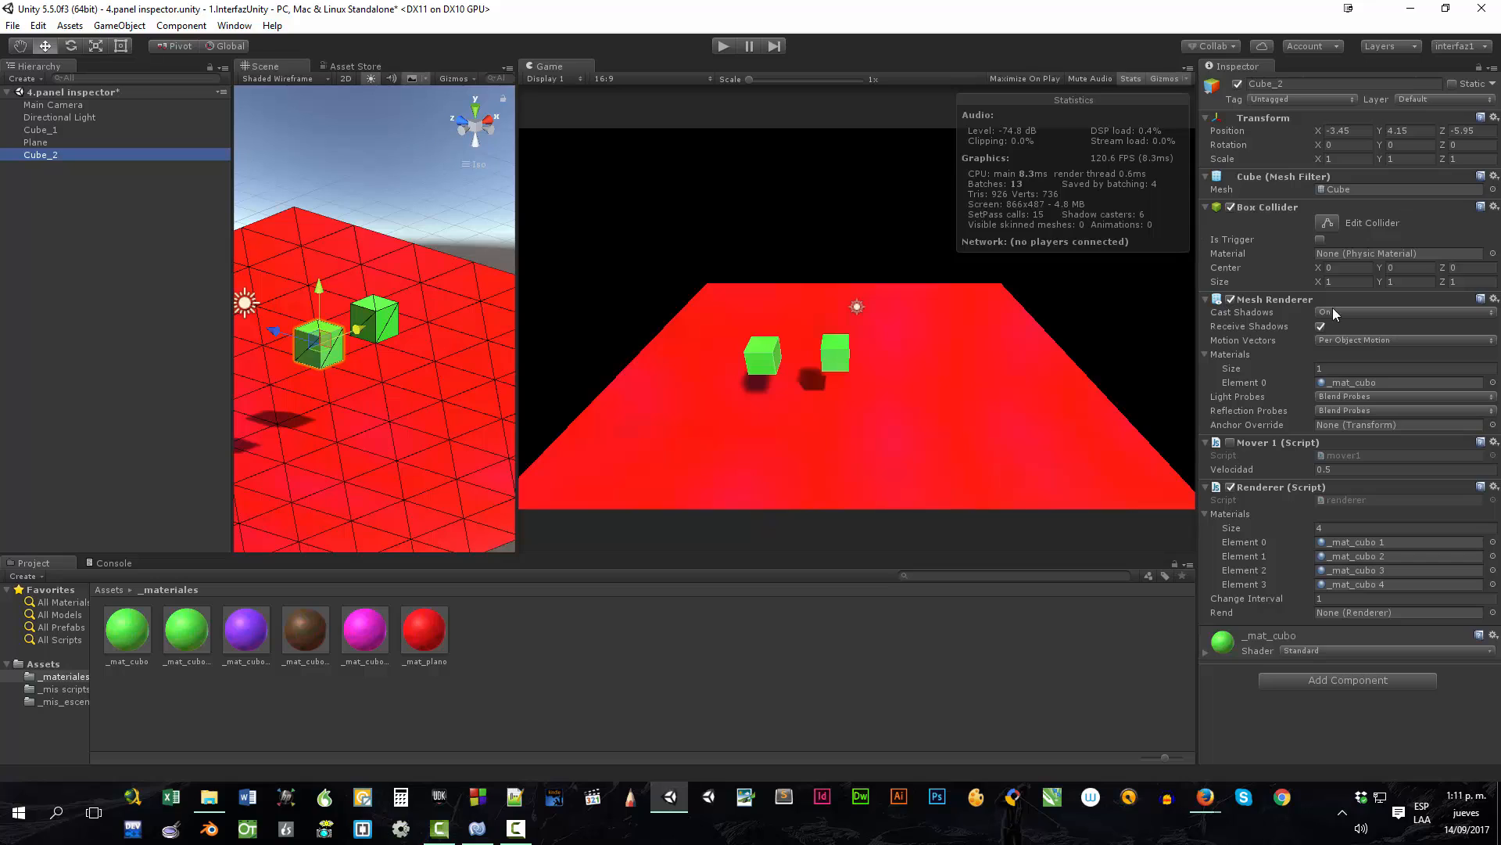
Step: Inspect and compare the components of Main Camera, Directional Light, Cube_1 and Plane
click(67, 107)
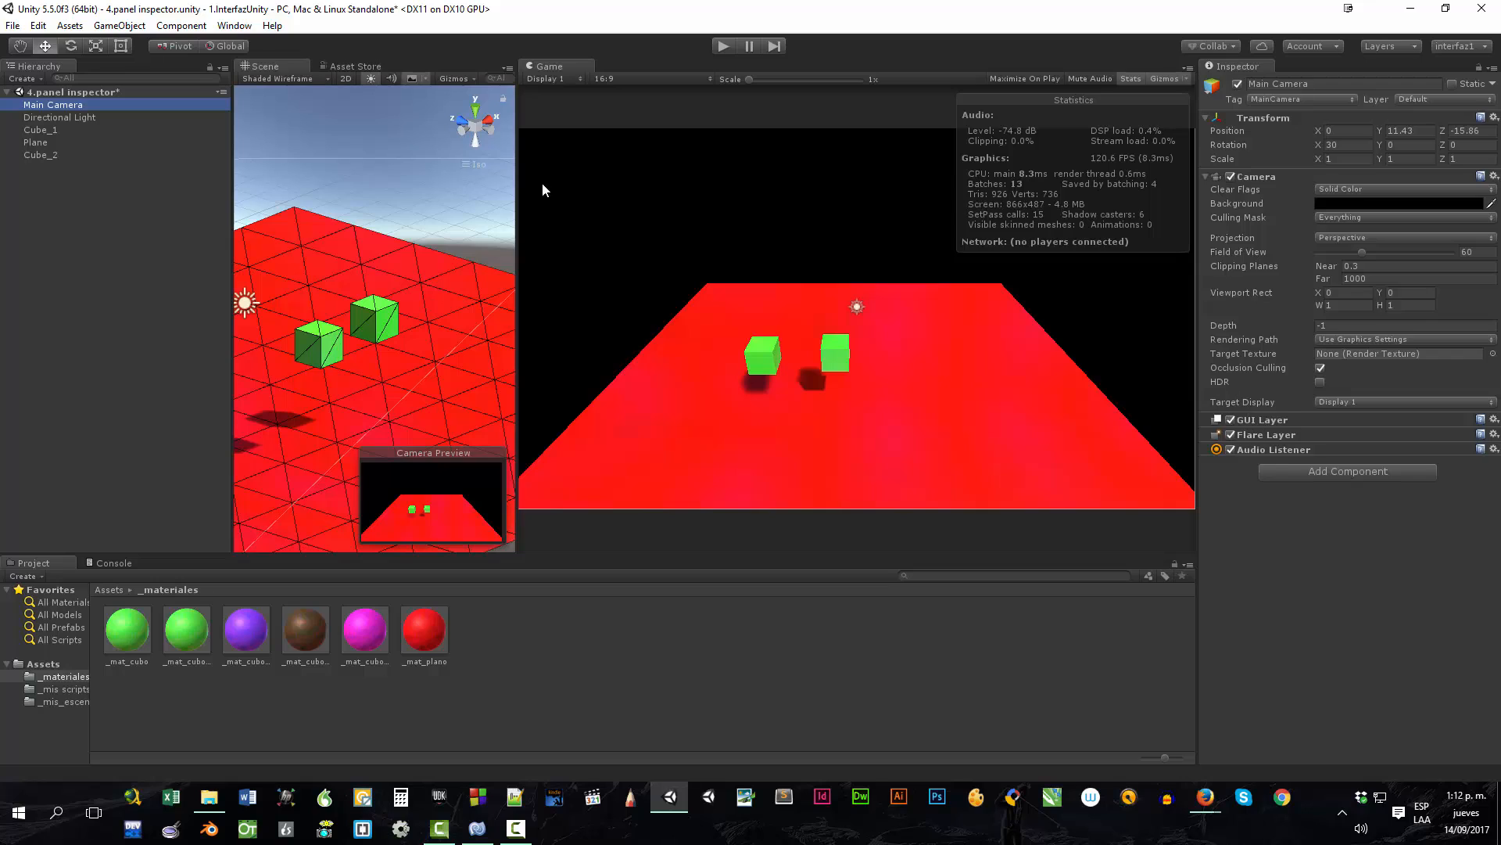
click(69, 116)
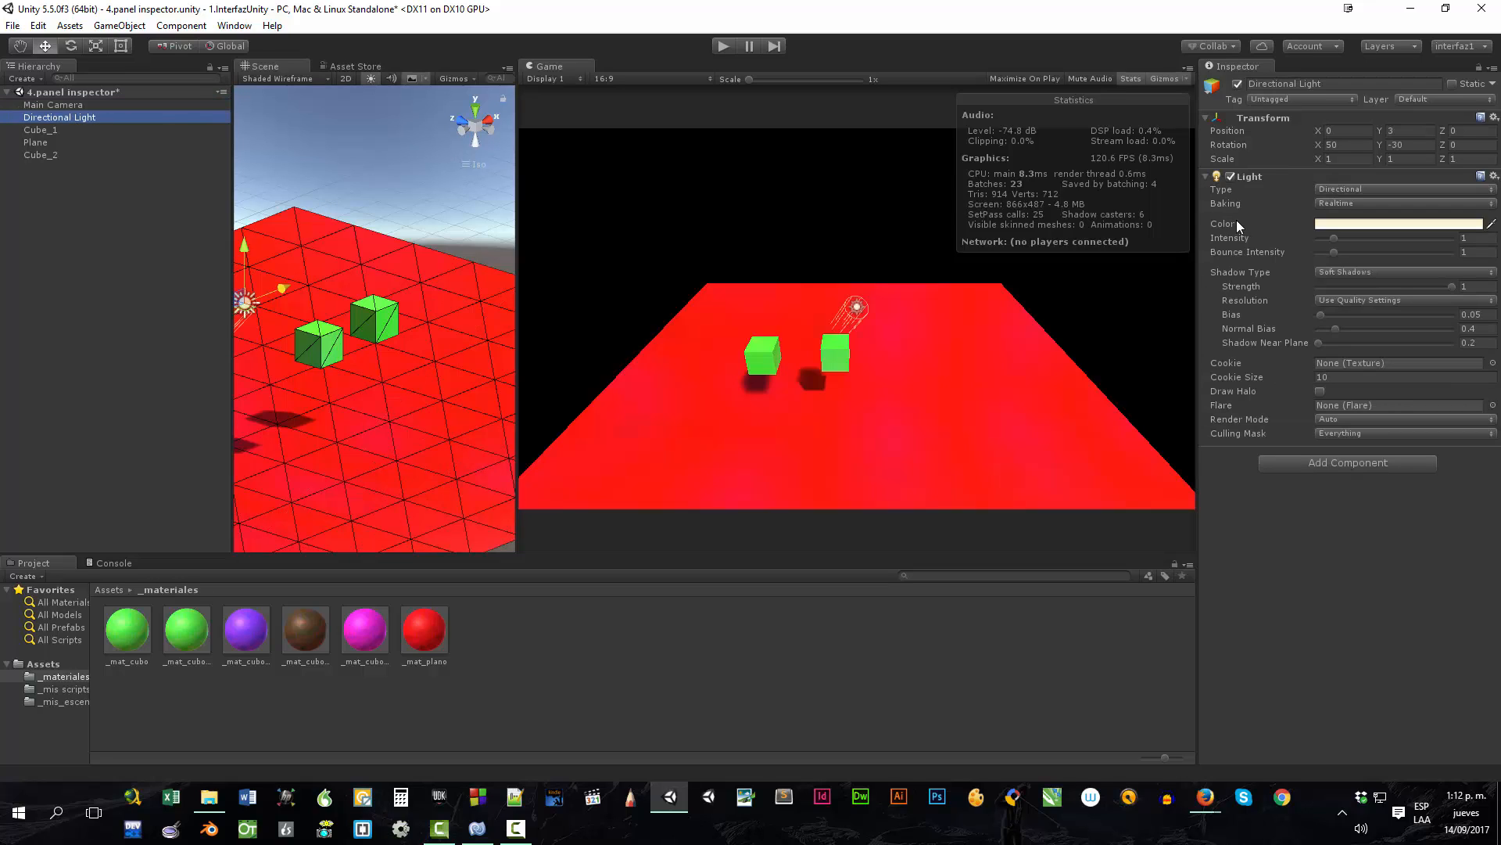
click(28, 130)
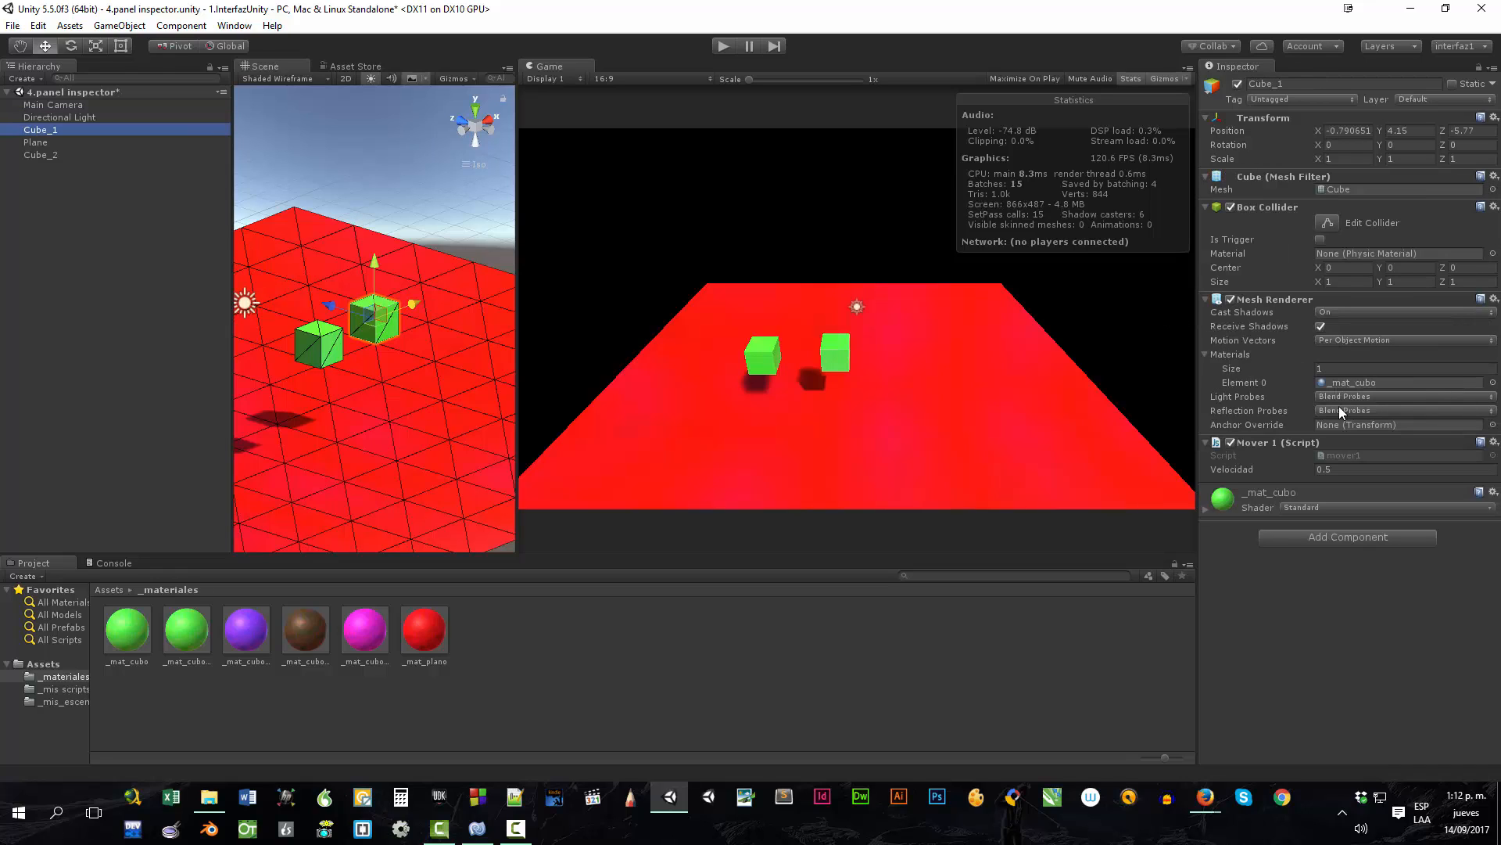
click(44, 143)
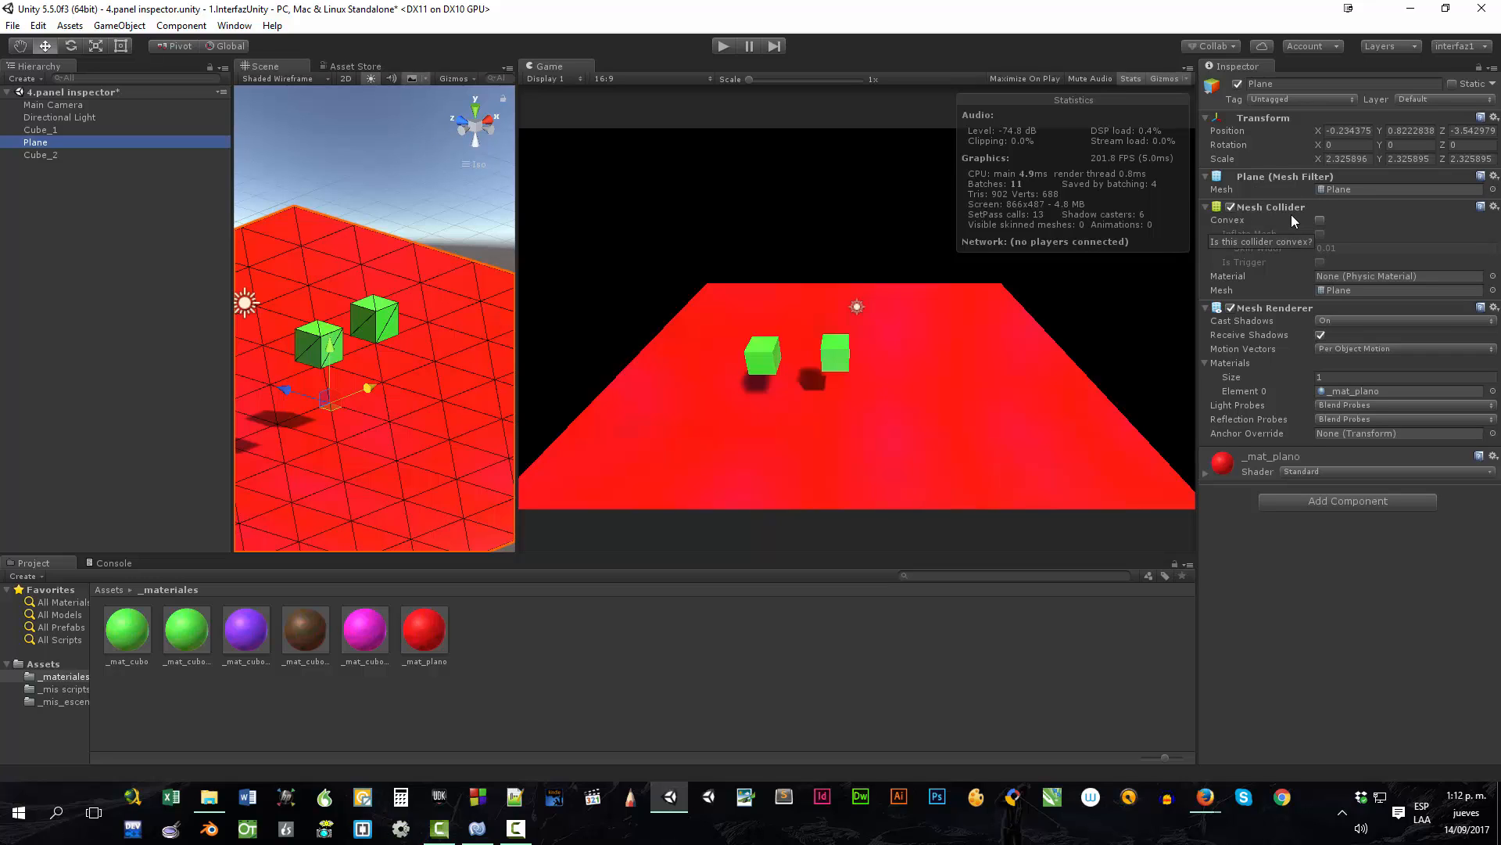
click(47, 129)
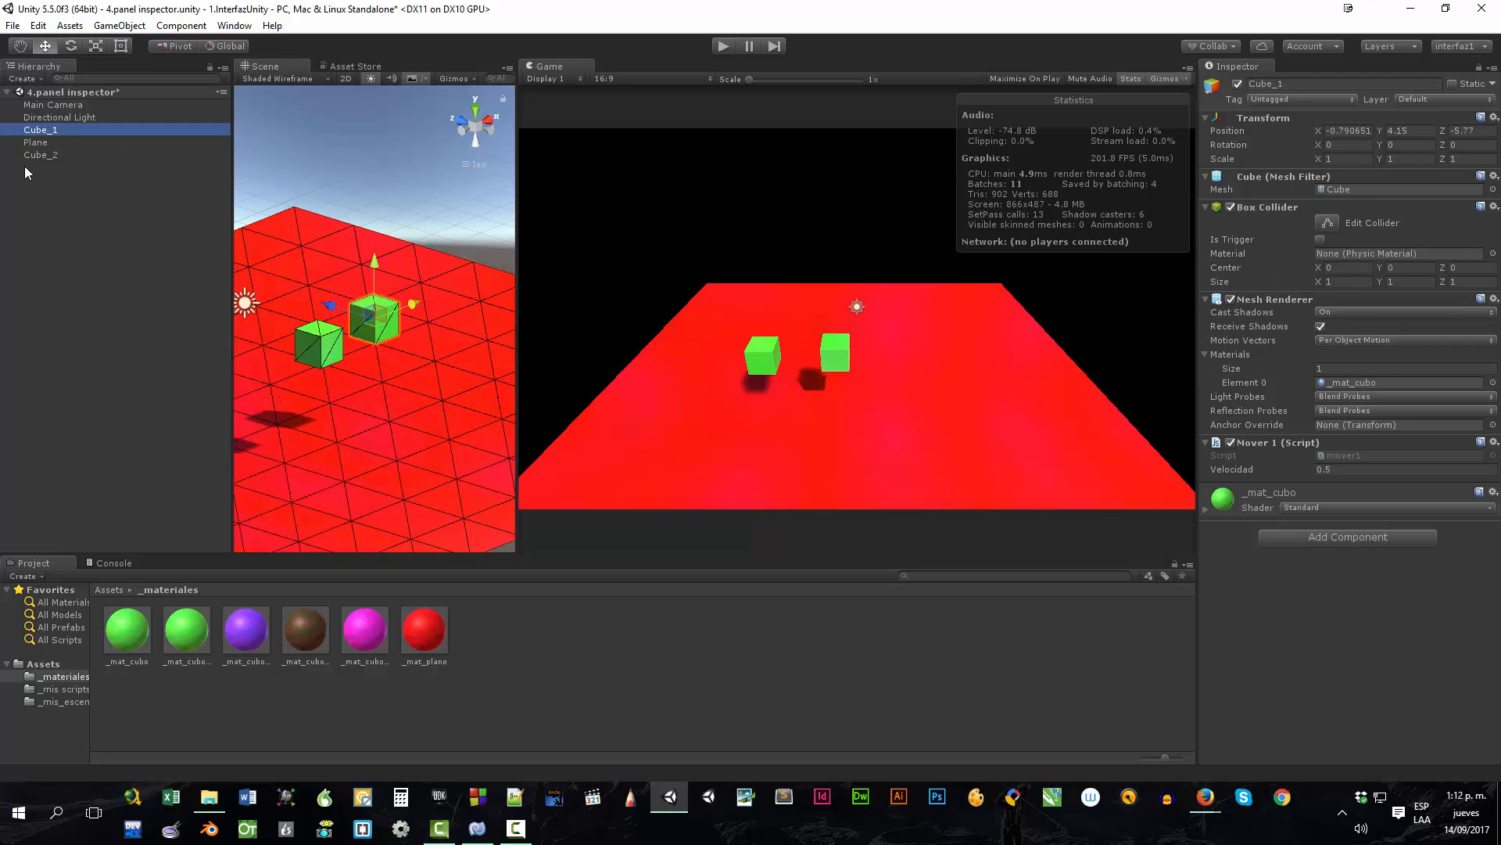
click(37, 143)
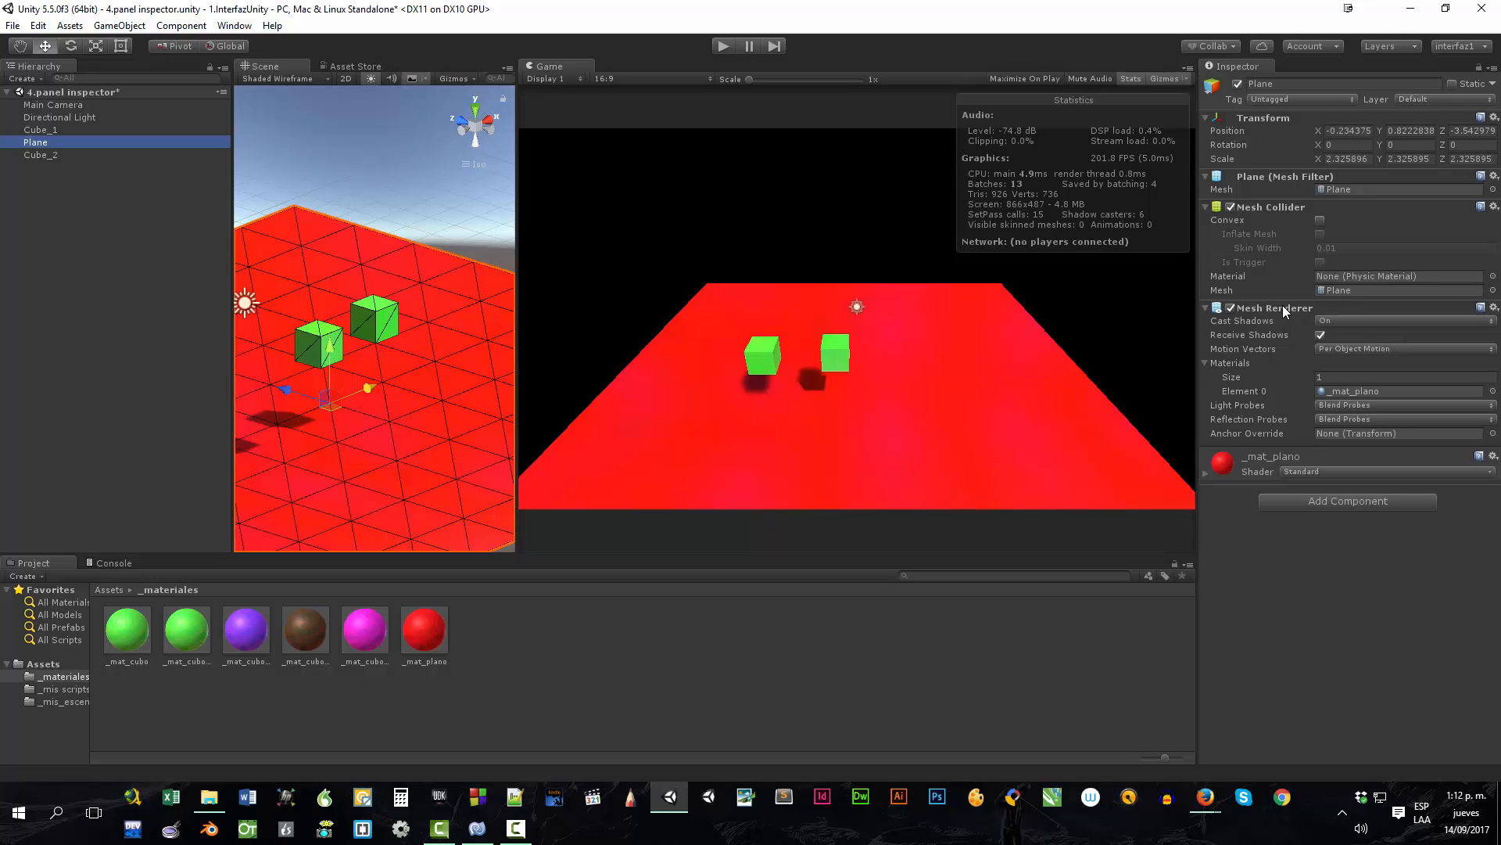
Step: Turn the Plane's Mesh Renderer off and back on to compare how the plane is drawn
click(1232, 308)
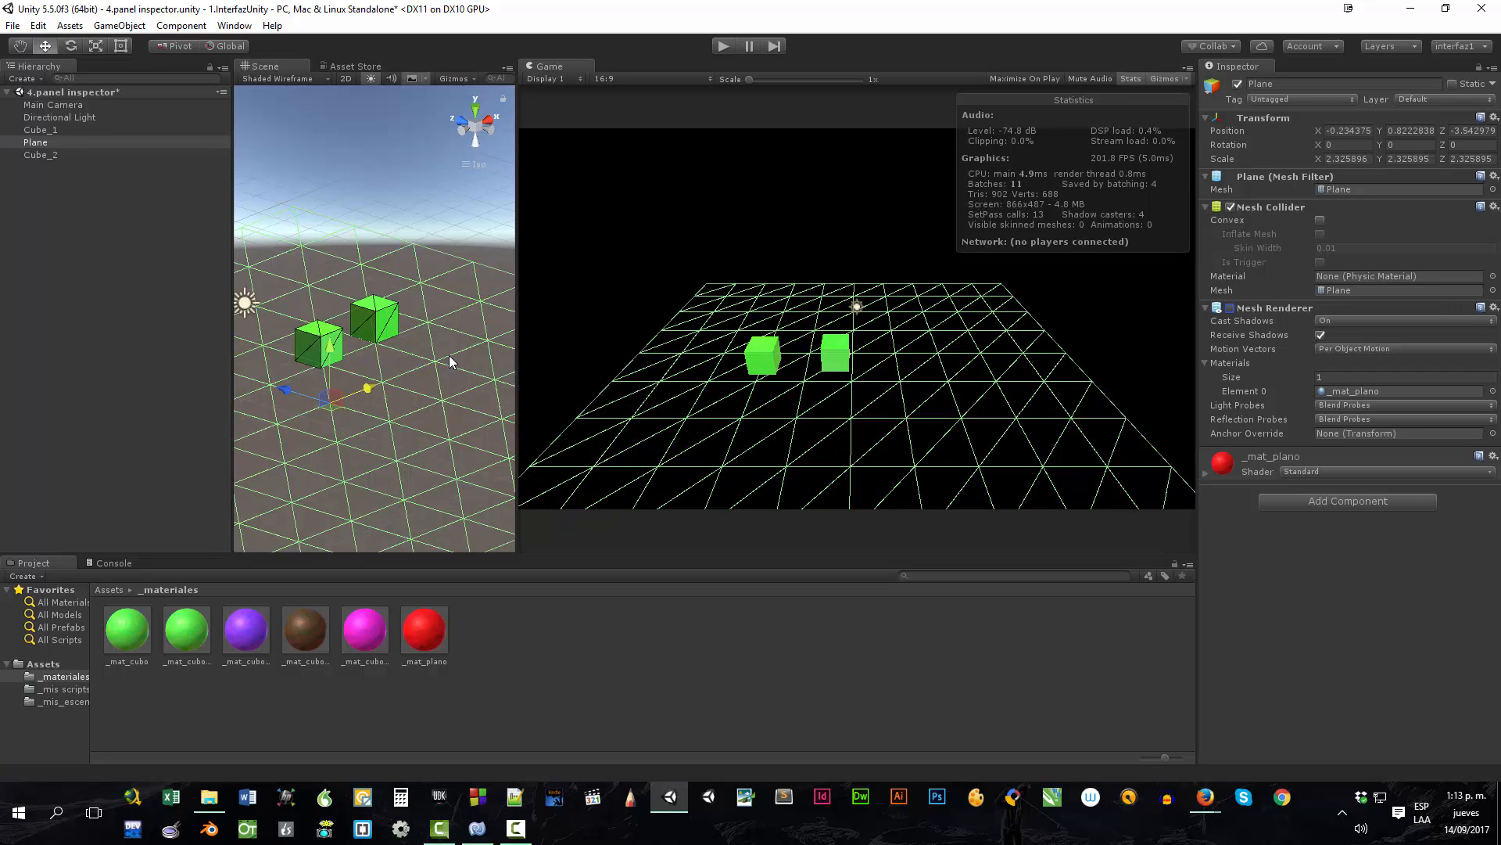
click(1230, 308)
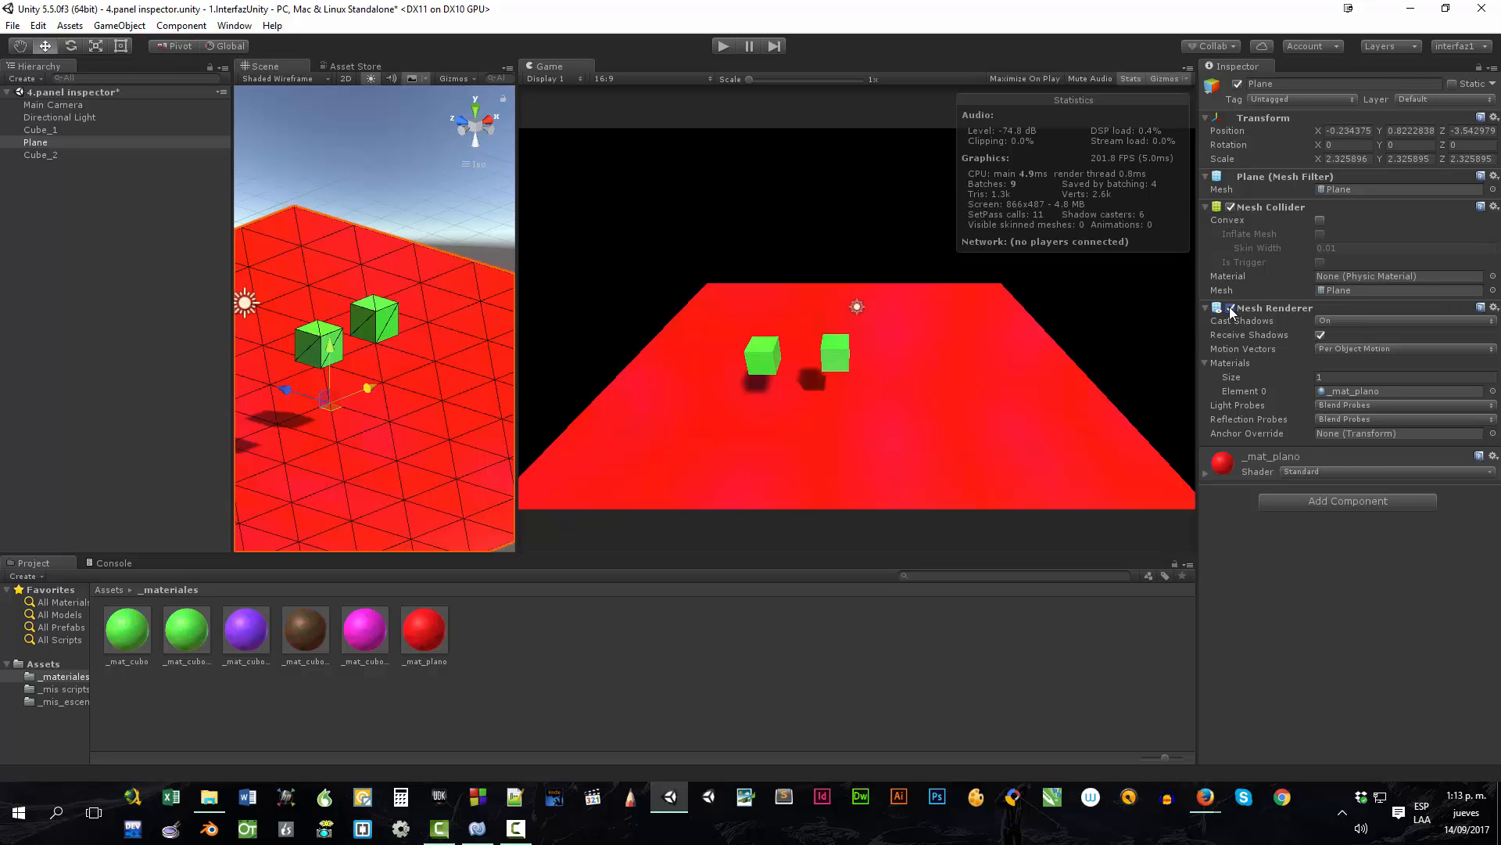
Step: Add a Rigidbody physics component to Cube_2
click(45, 157)
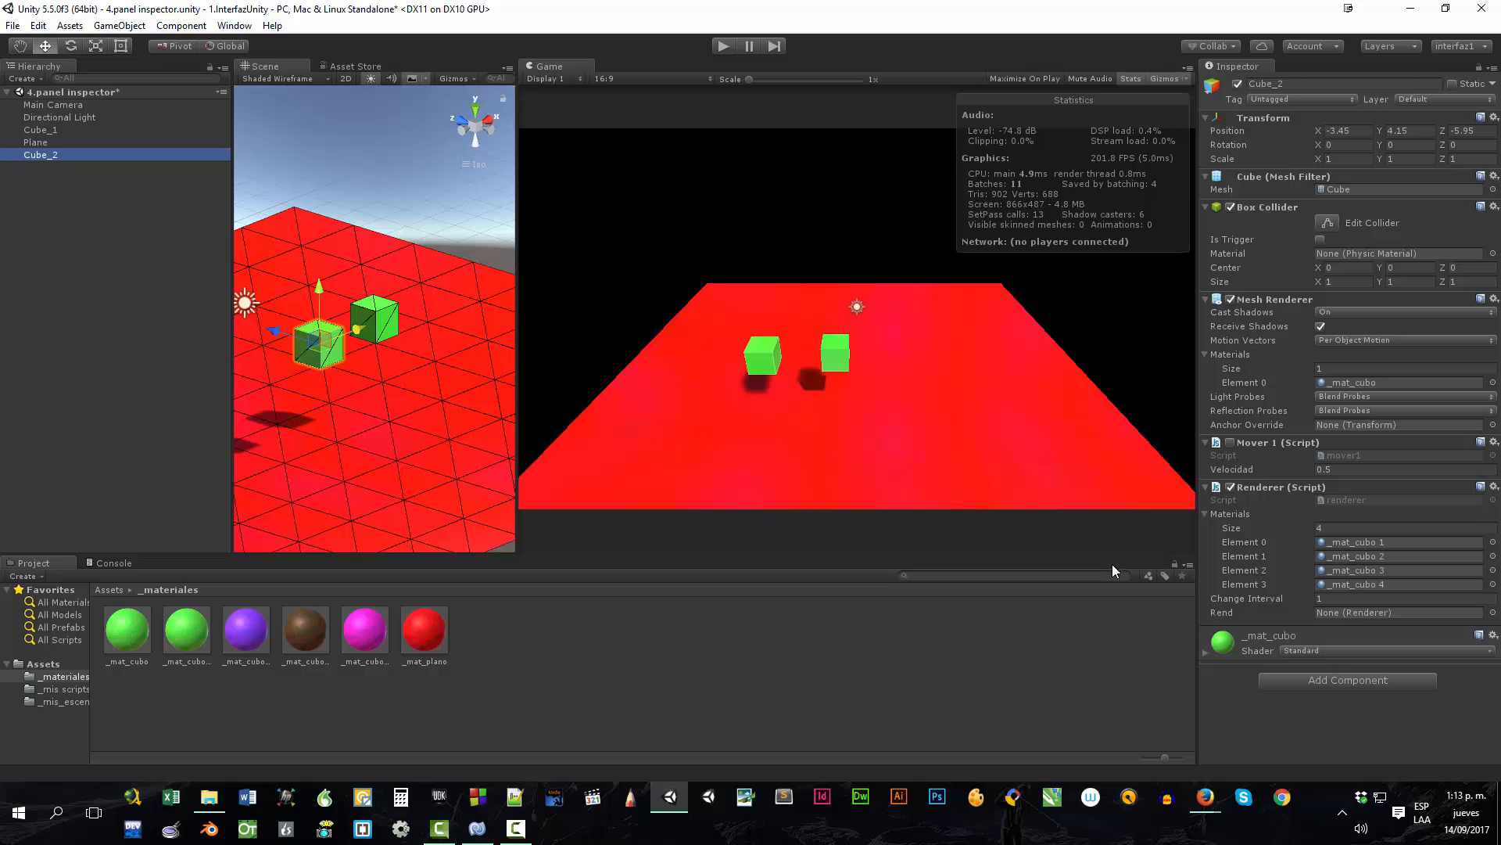
click(1328, 677)
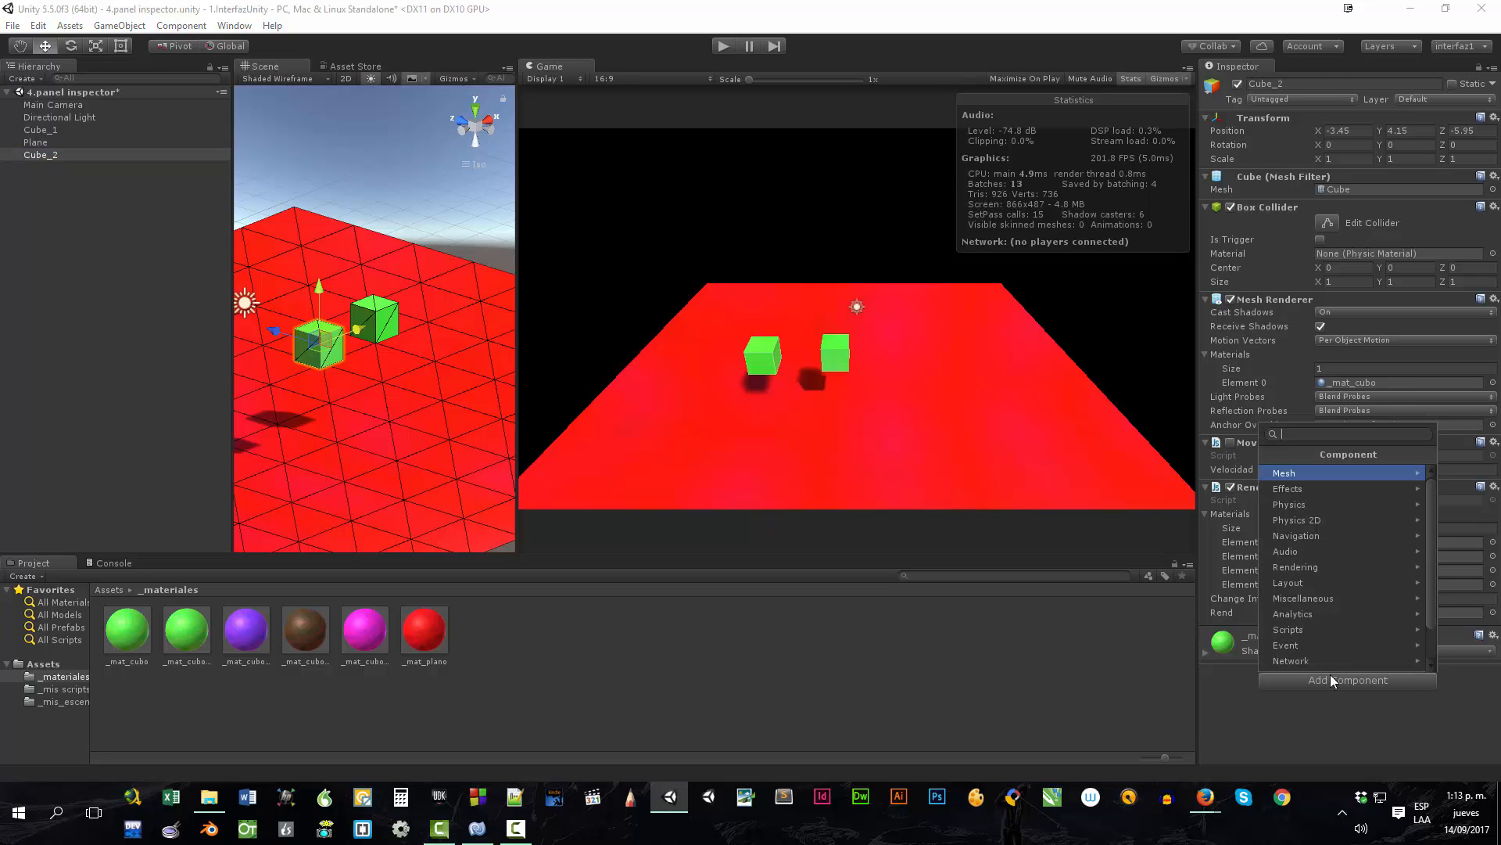
click(1331, 504)
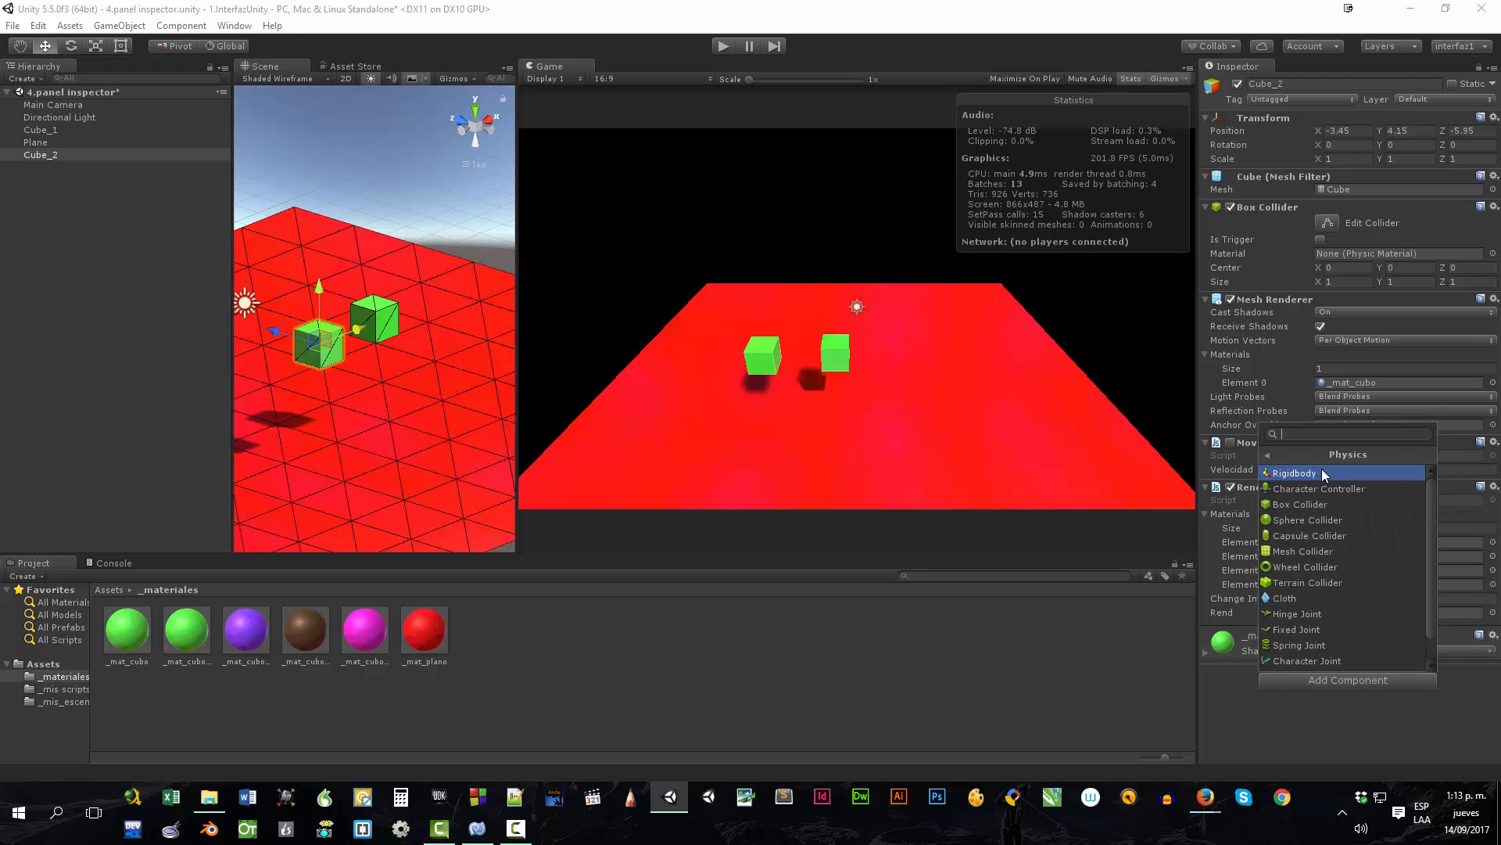
click(1322, 471)
scroll(1352, 651, down, 2)
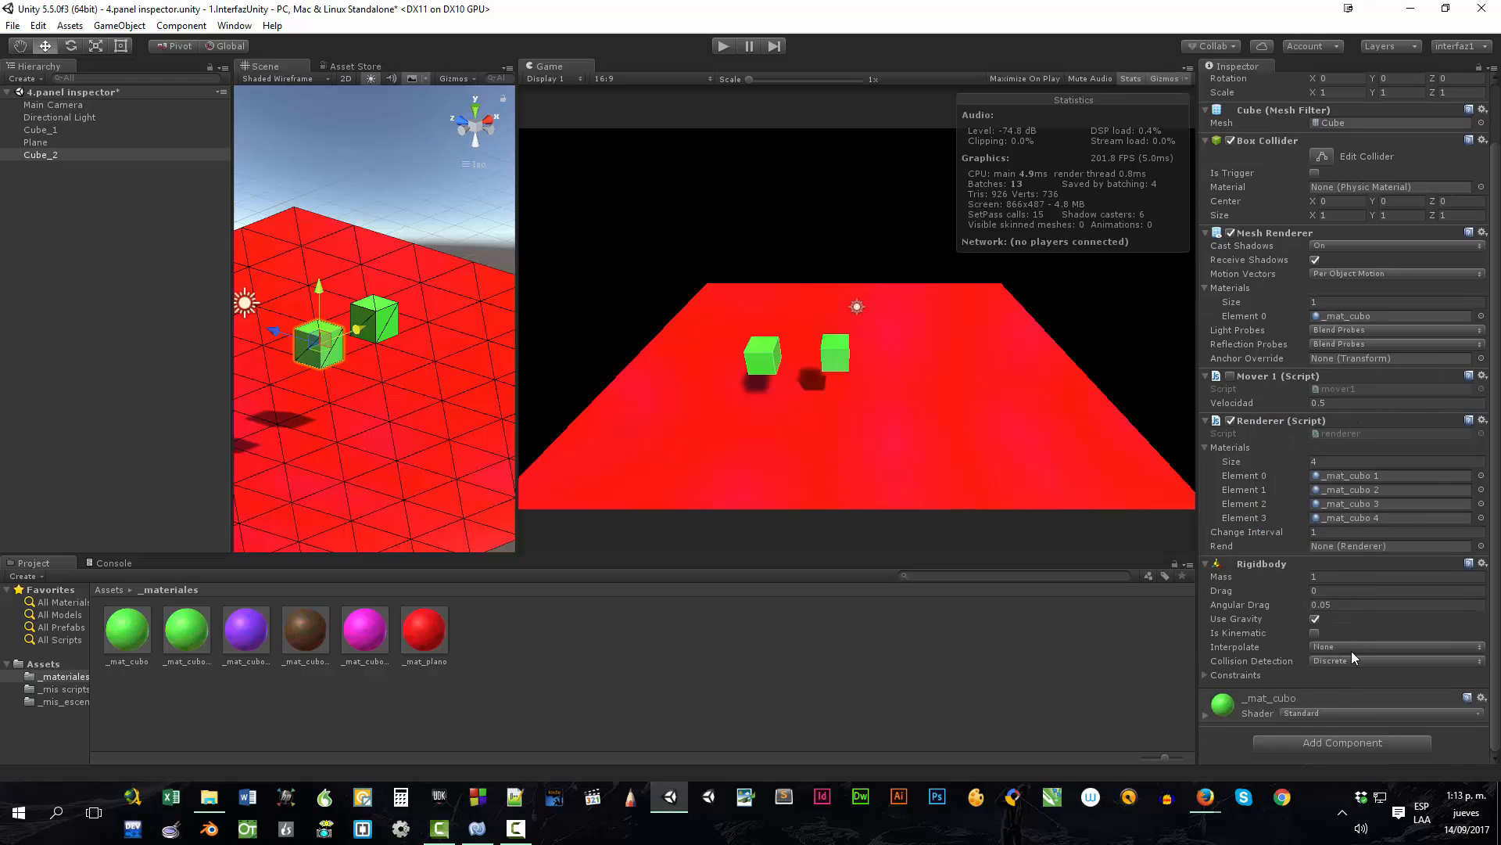
Step: Run the scene to test Cube_2's physics, switch off the Plane's Mesh Renderer during play, and end play mode
click(724, 46)
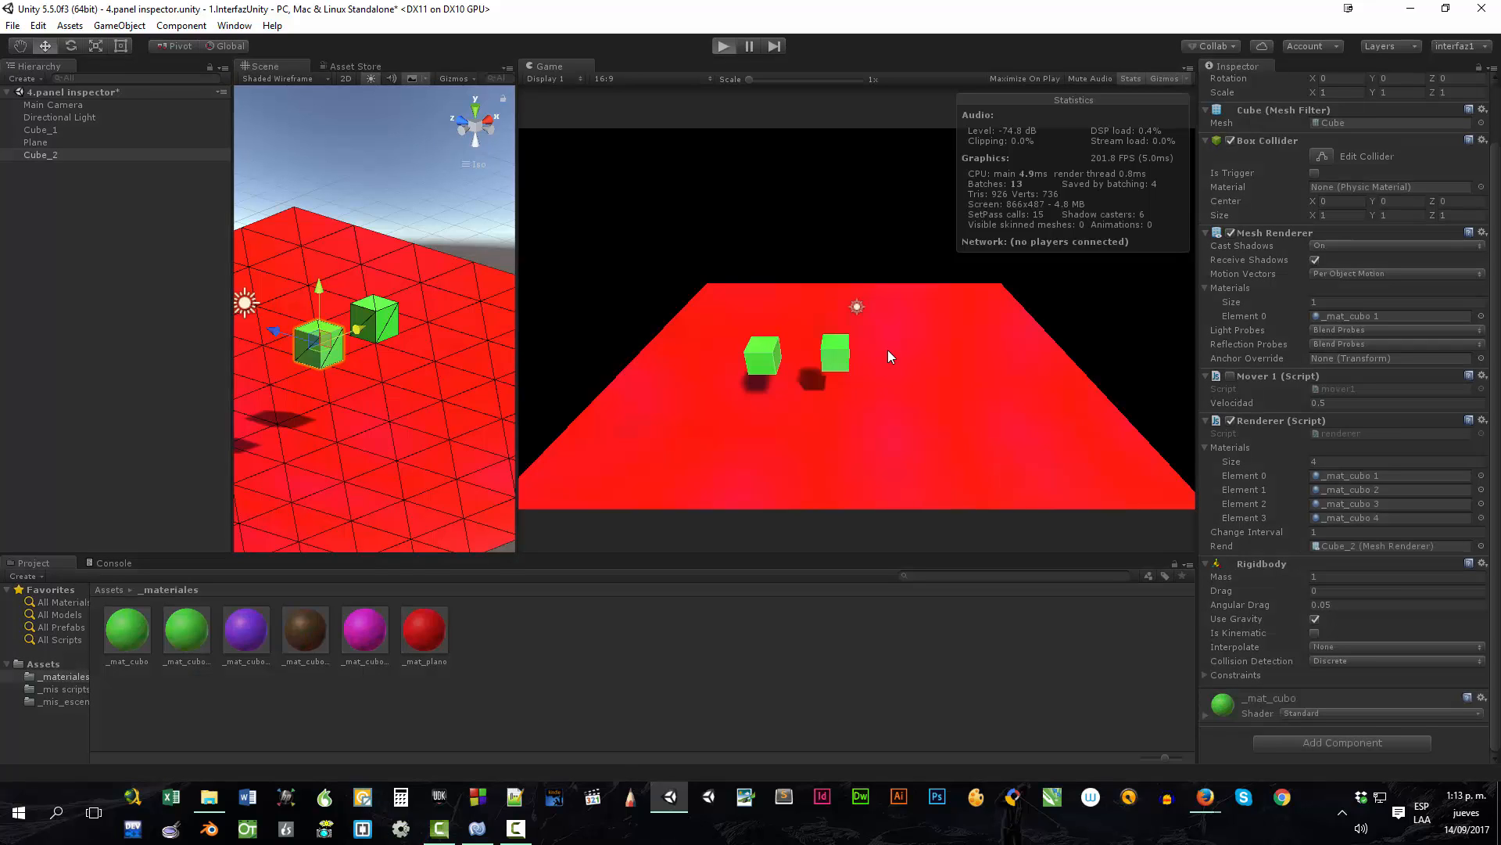
click(725, 47)
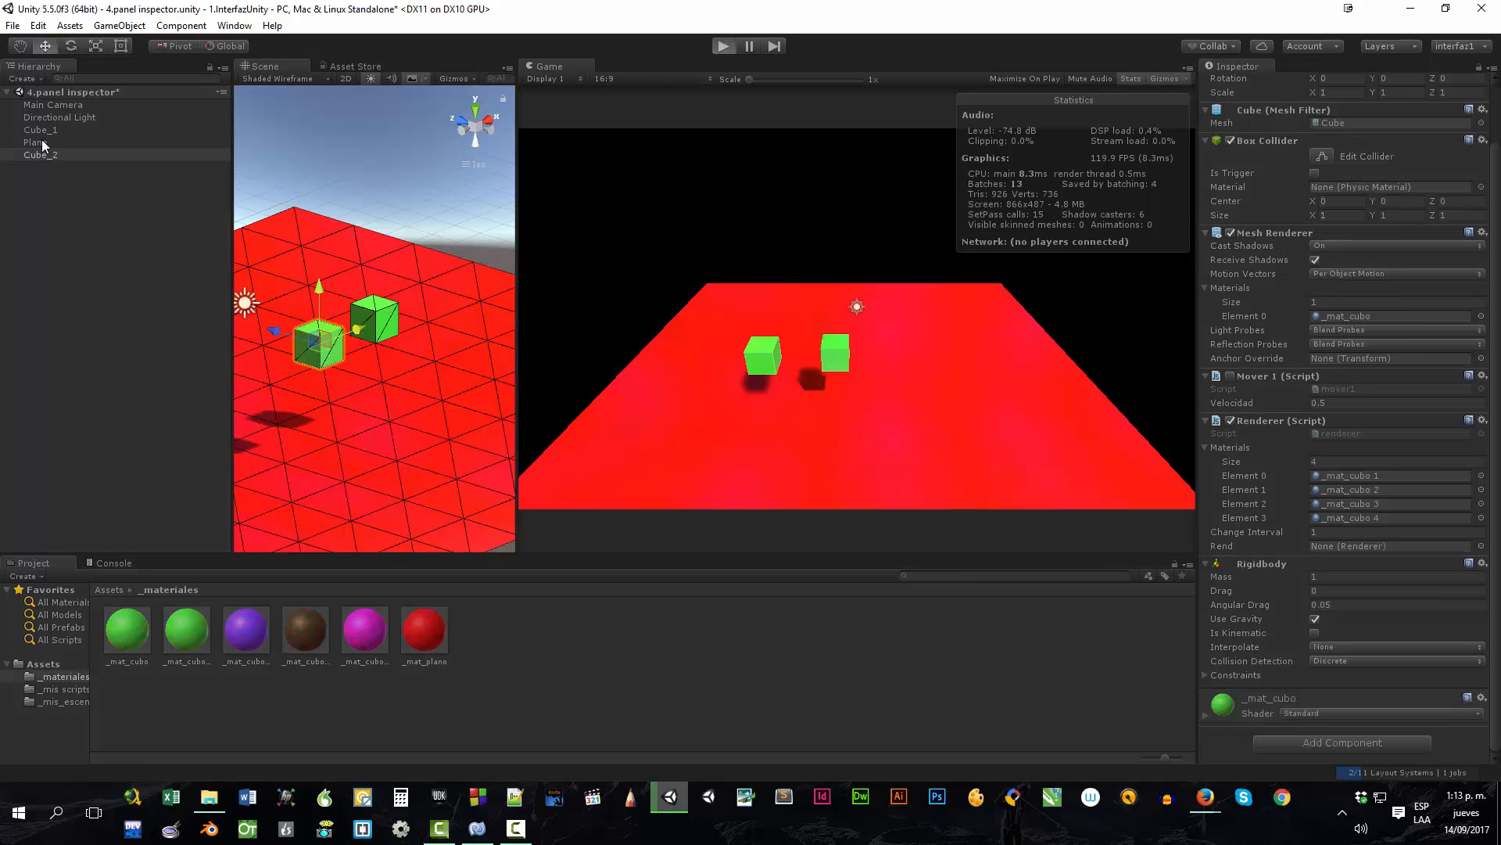
double_click(44, 139)
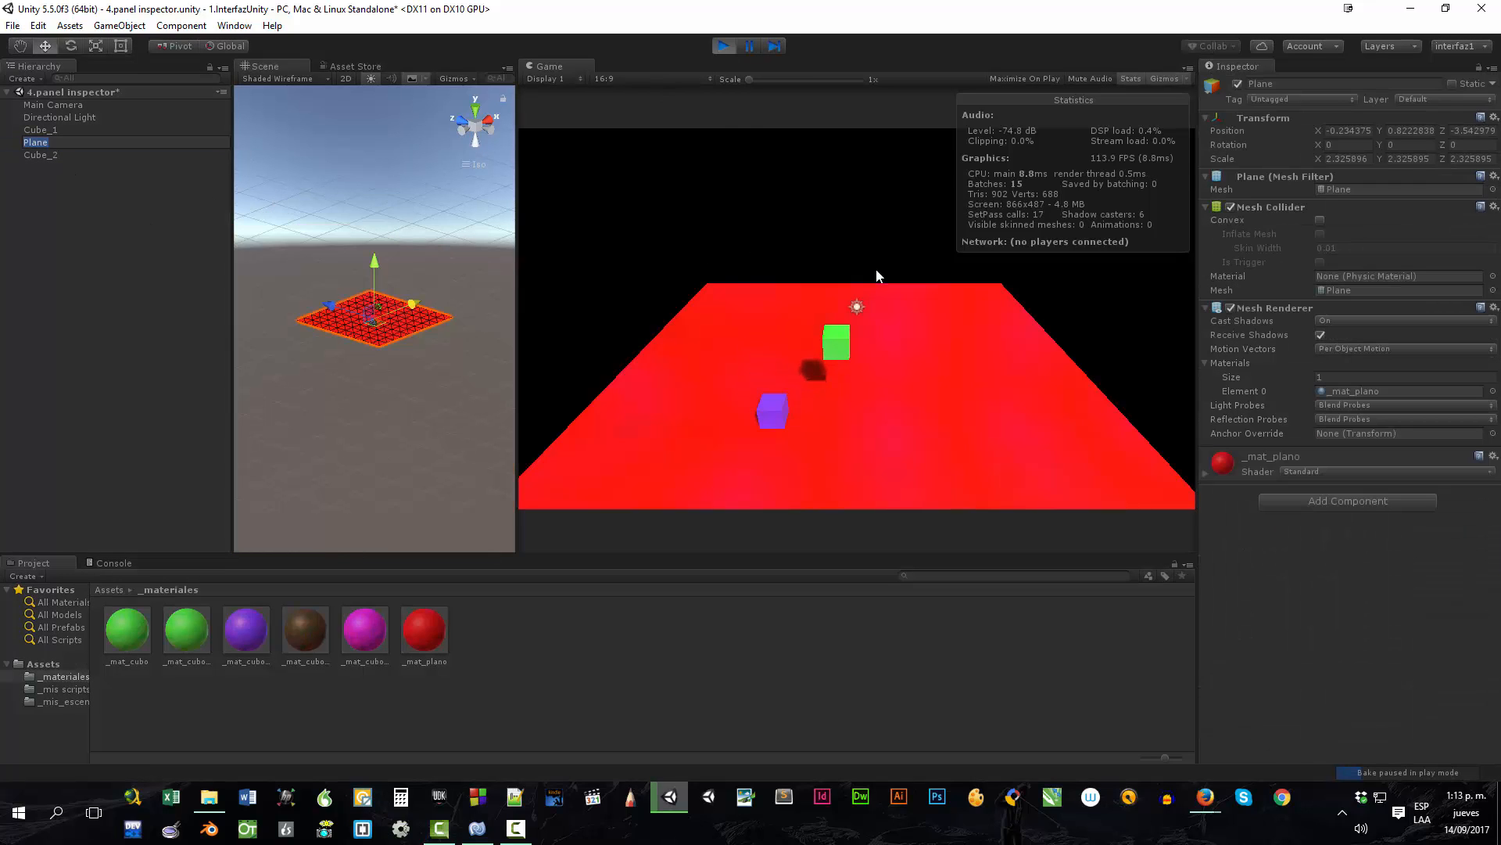
click(1232, 308)
click(1235, 307)
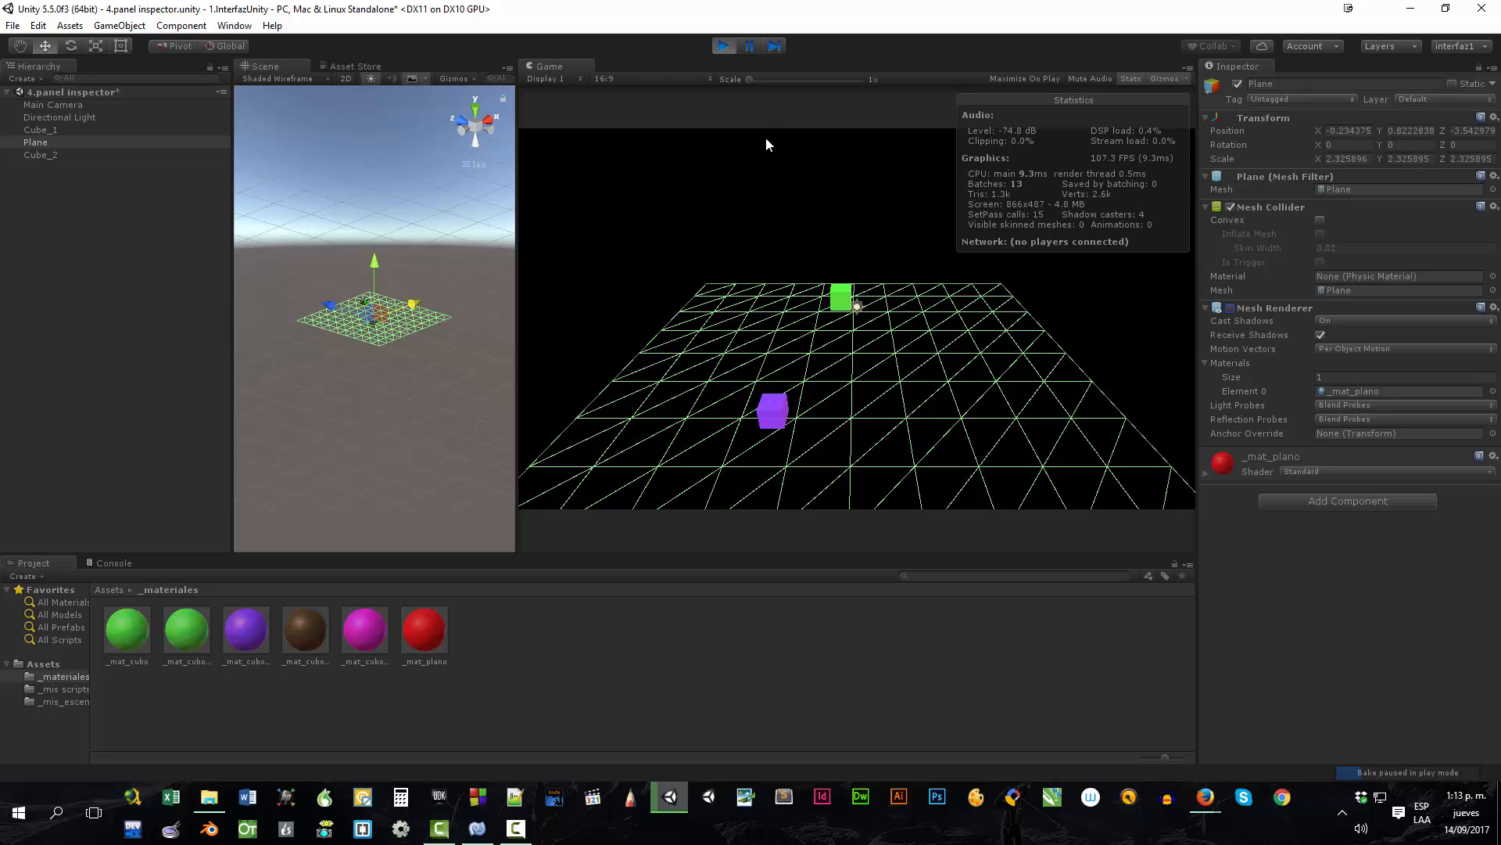
click(725, 49)
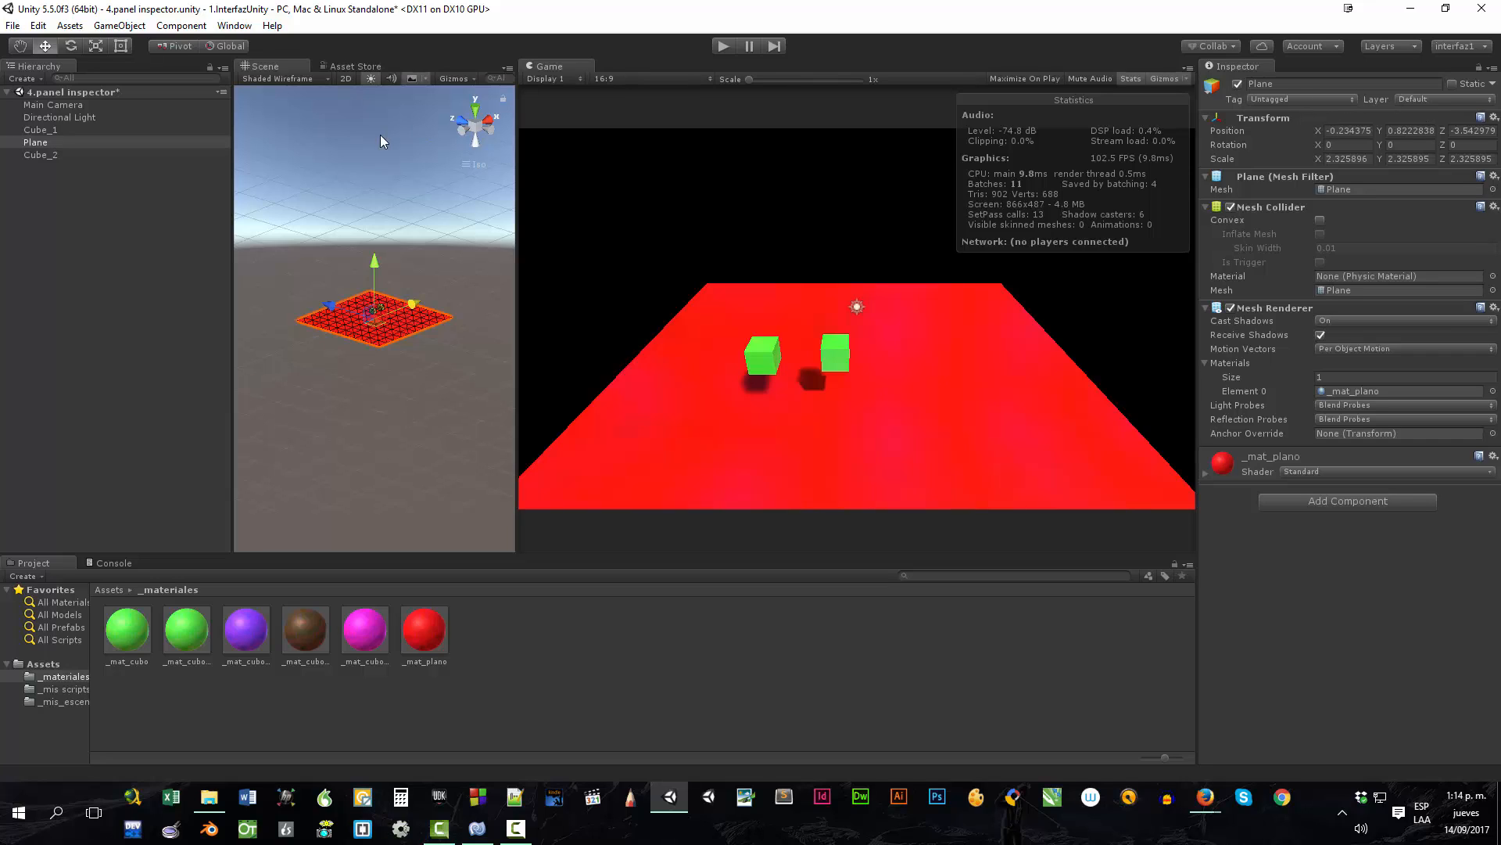
Step: Rename the Plane object as Plane_Piso
click(1280, 82)
text(_Piso)
key(Return)
Step: Look through the available layers and tags for Plane_Piso, and create a new tag named Piso
click(1410, 100)
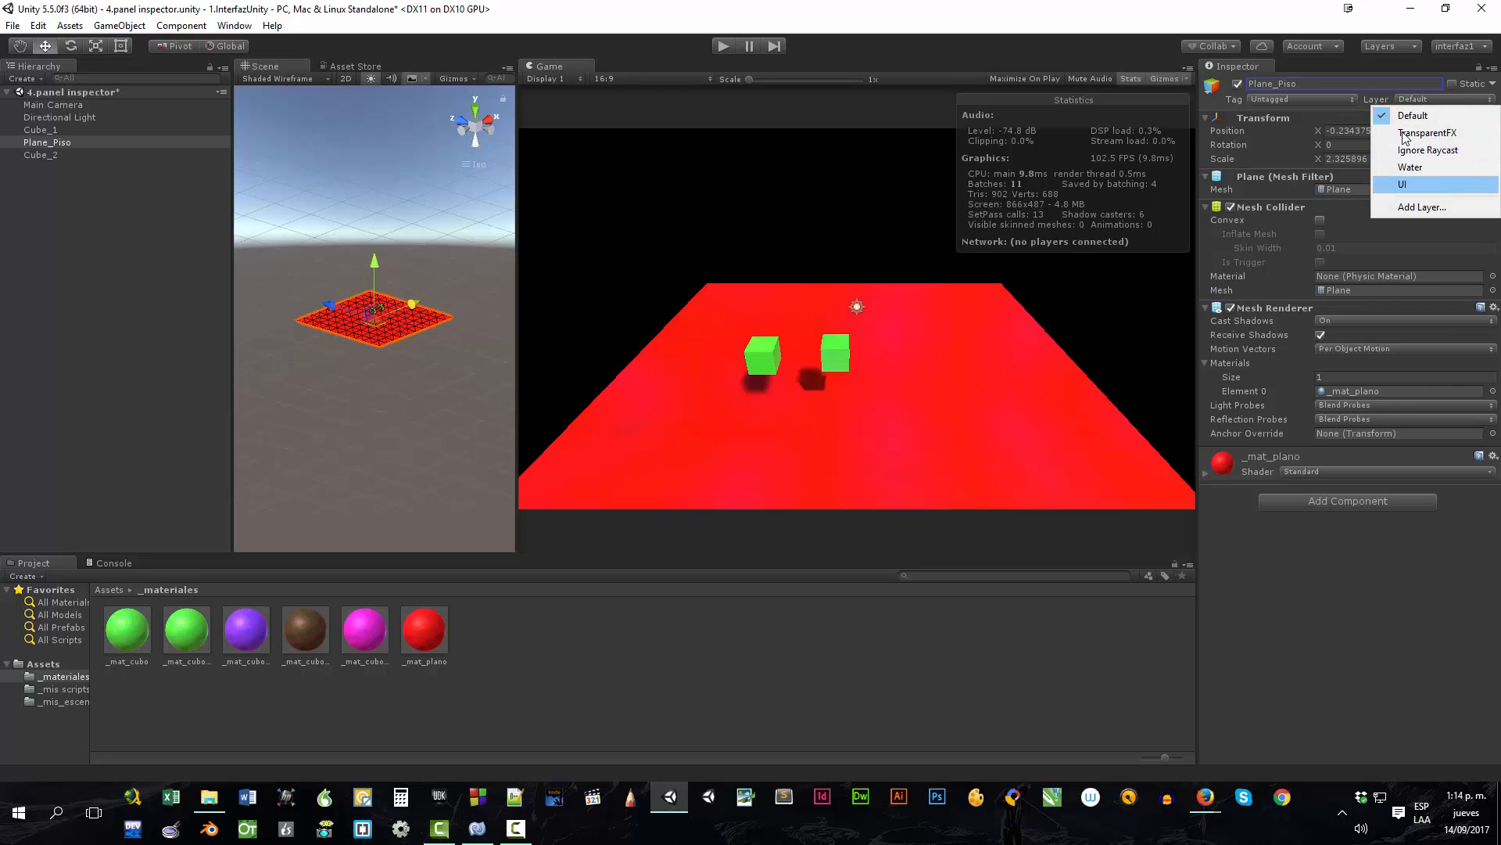
click(1338, 96)
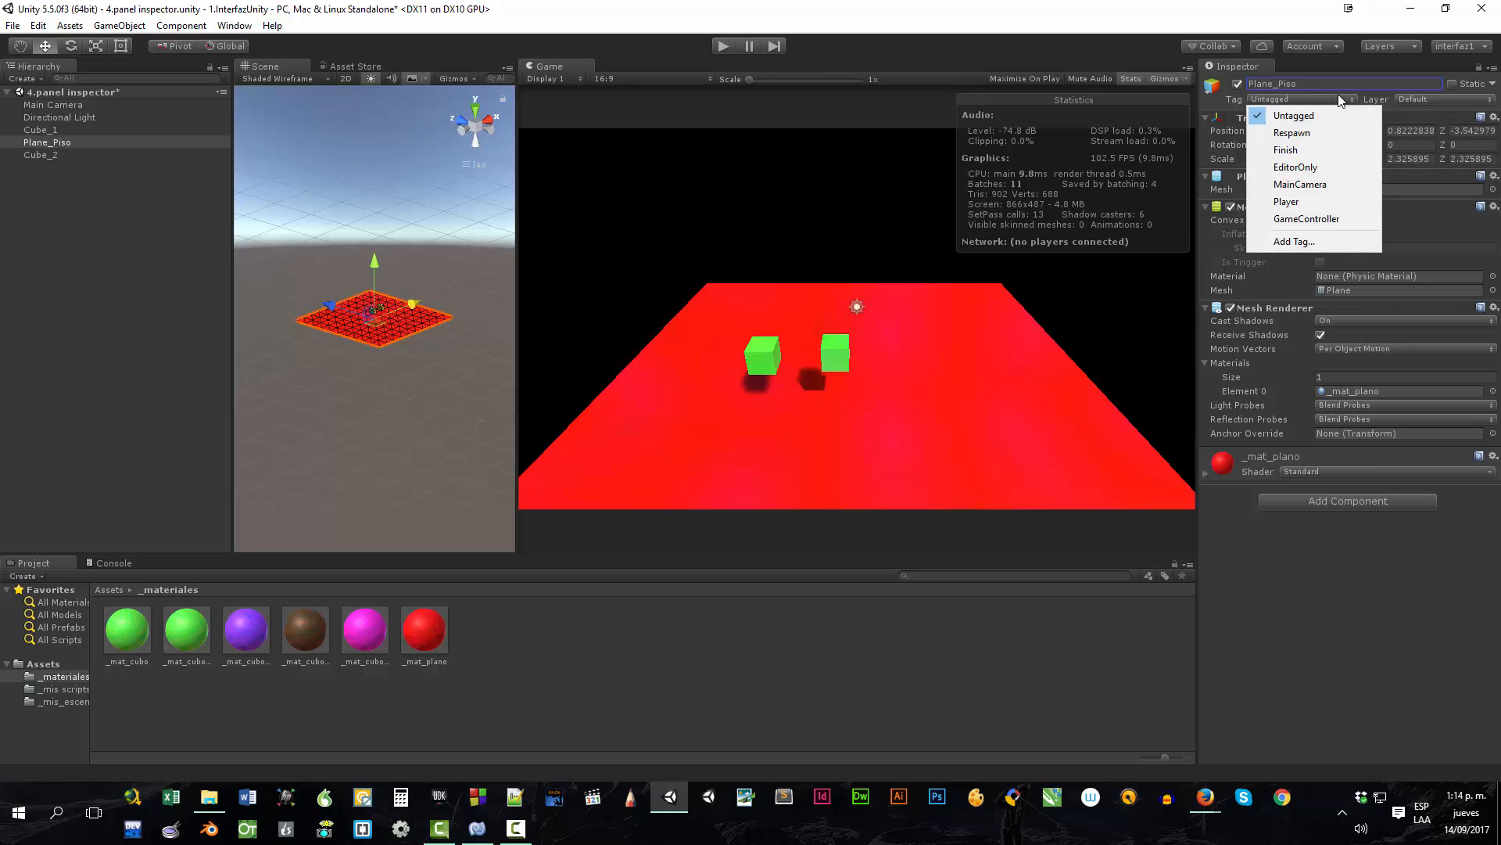
click(1292, 243)
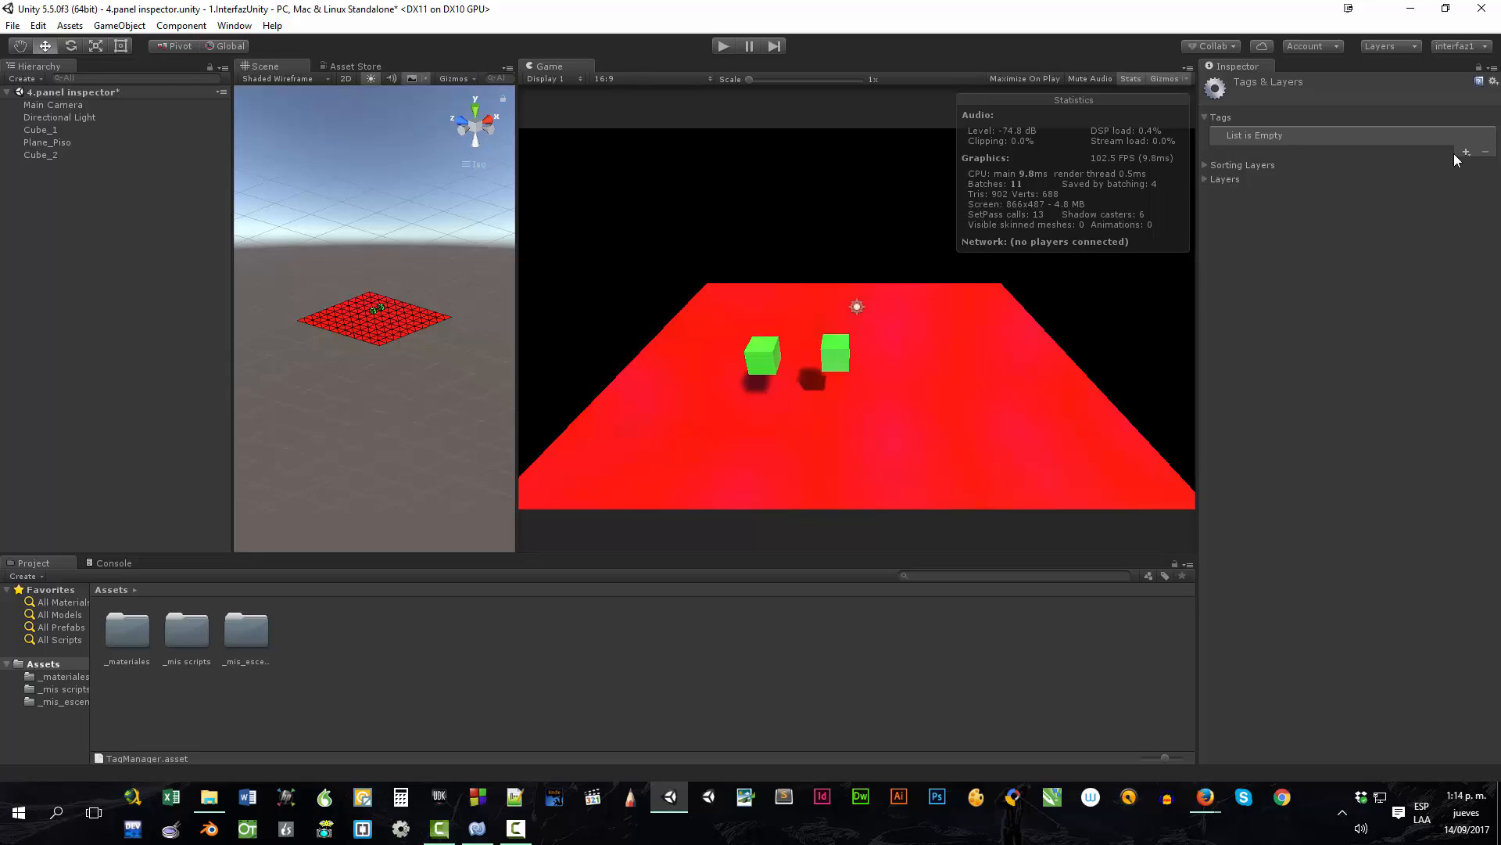
click(1467, 151)
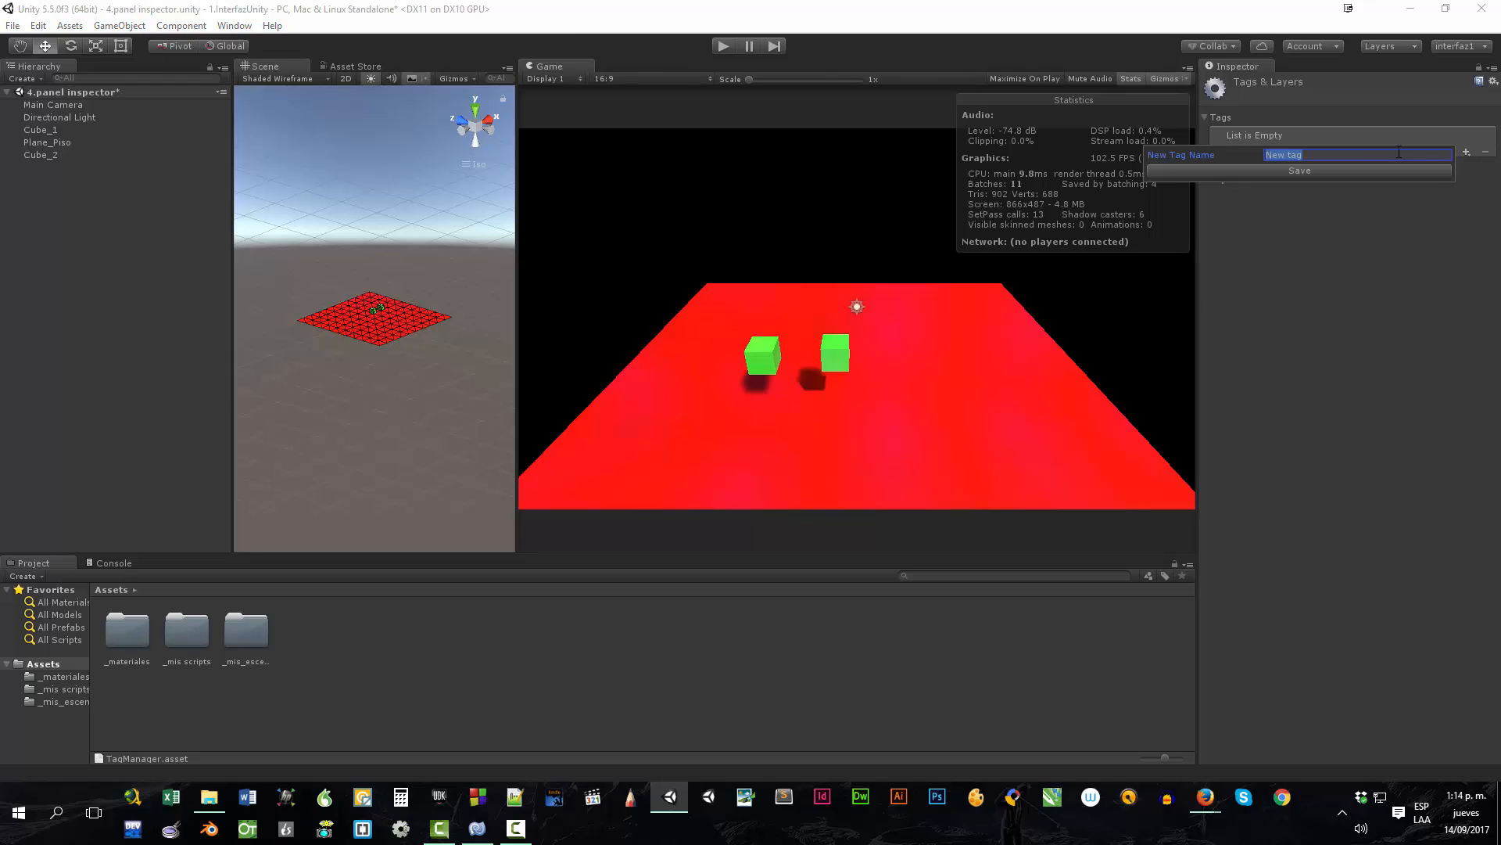
text(Piso)
key(Return)
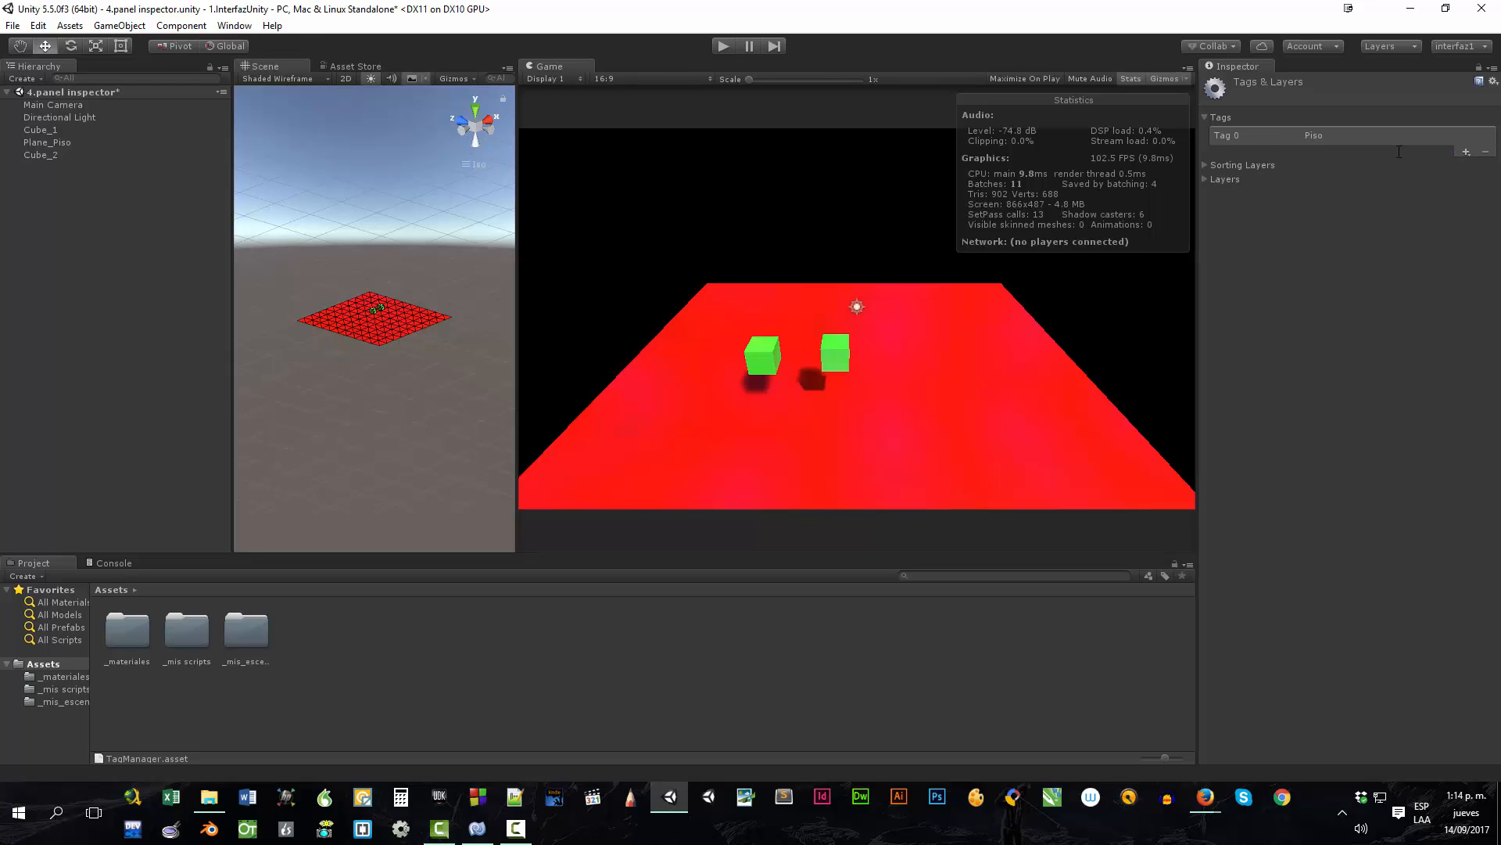
Step: Assign the Piso tag to Cube_2
click(39, 156)
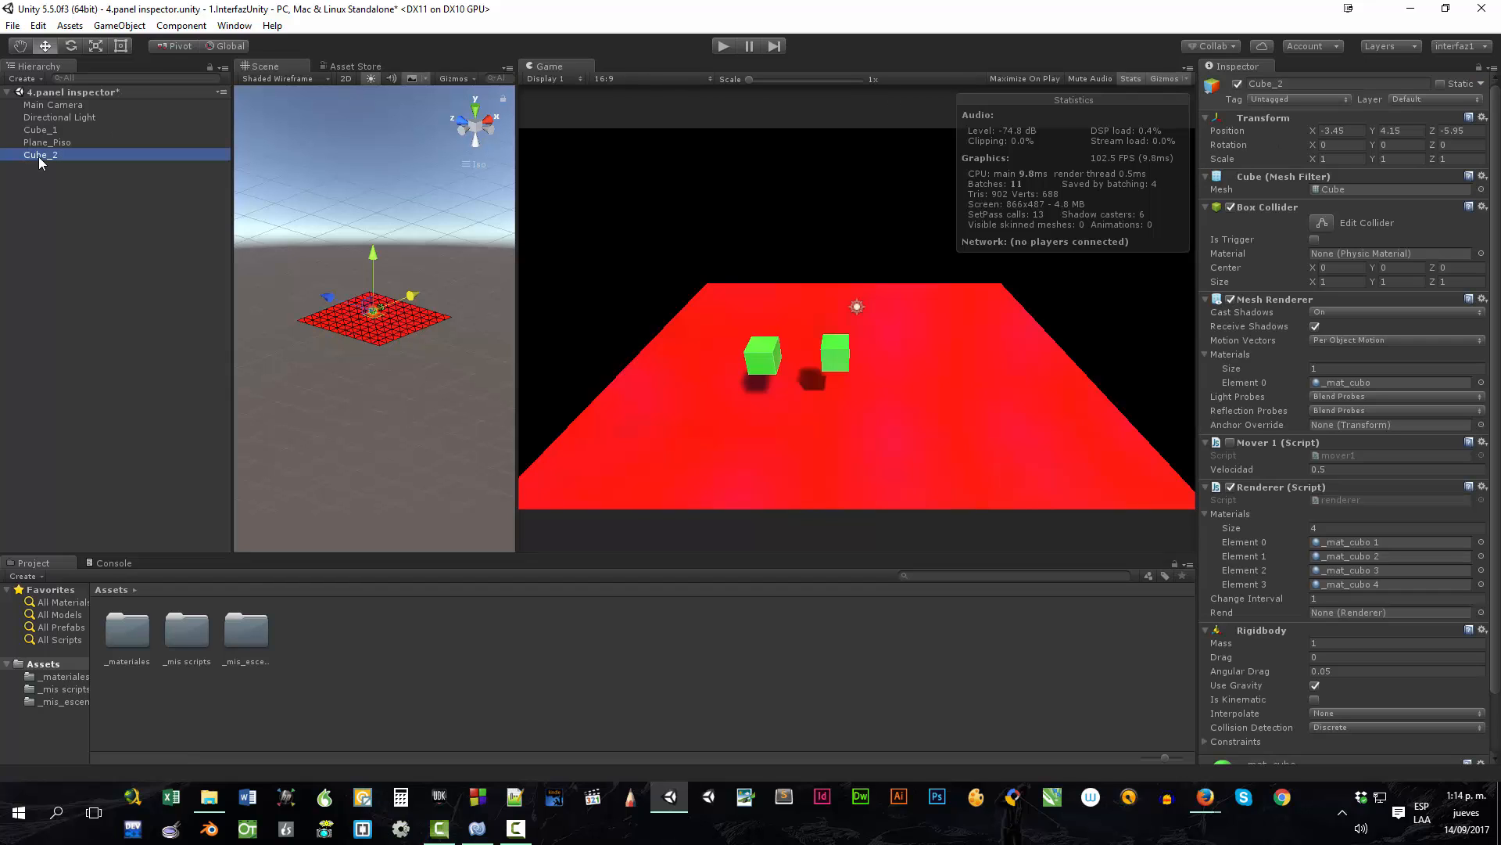
click(1269, 98)
click(1286, 237)
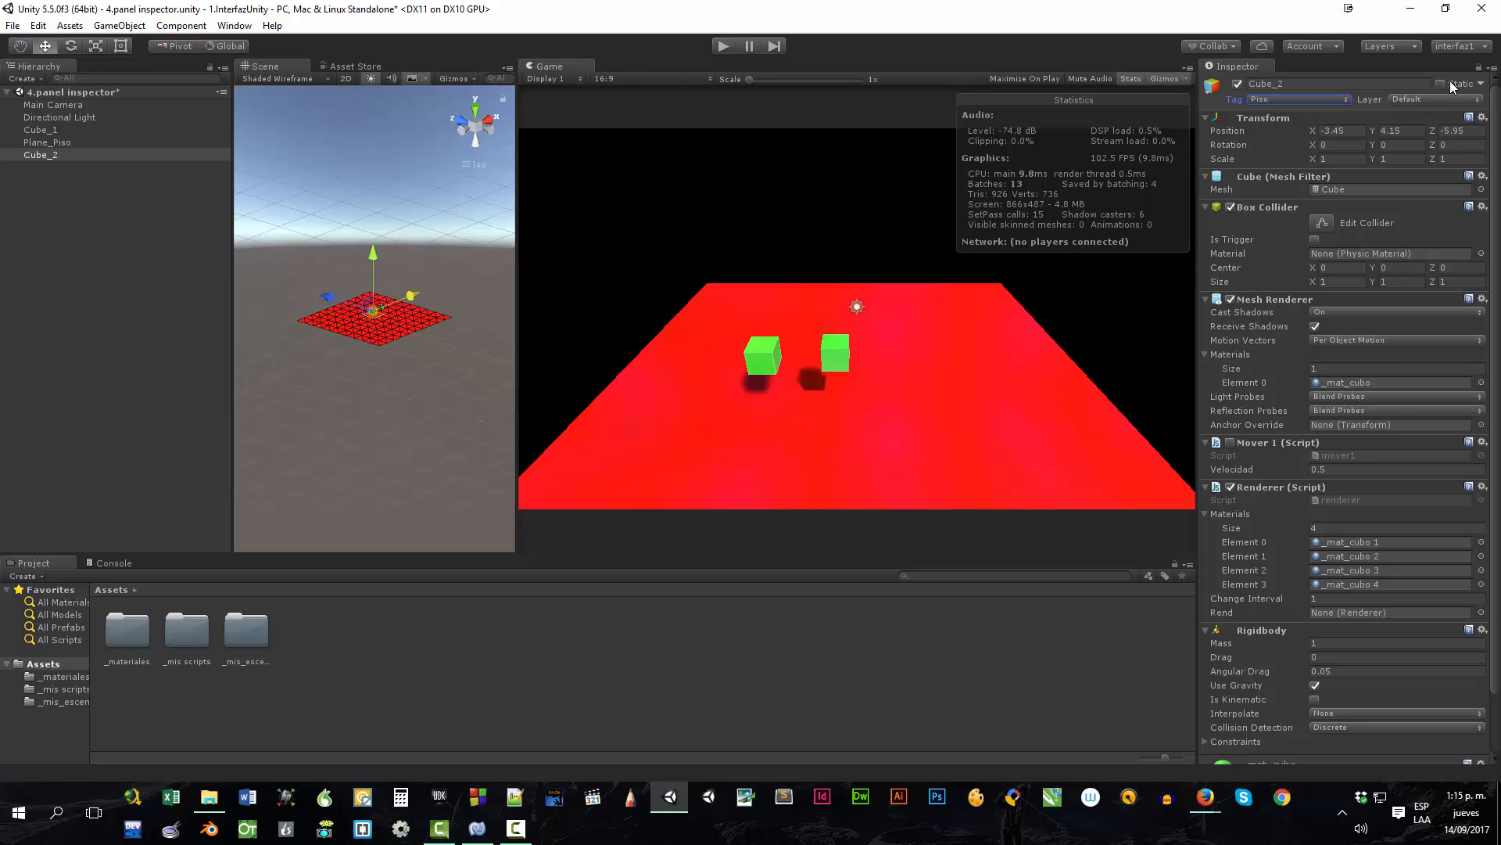
Step: Mark the Plane_Piso object as static
click(47, 142)
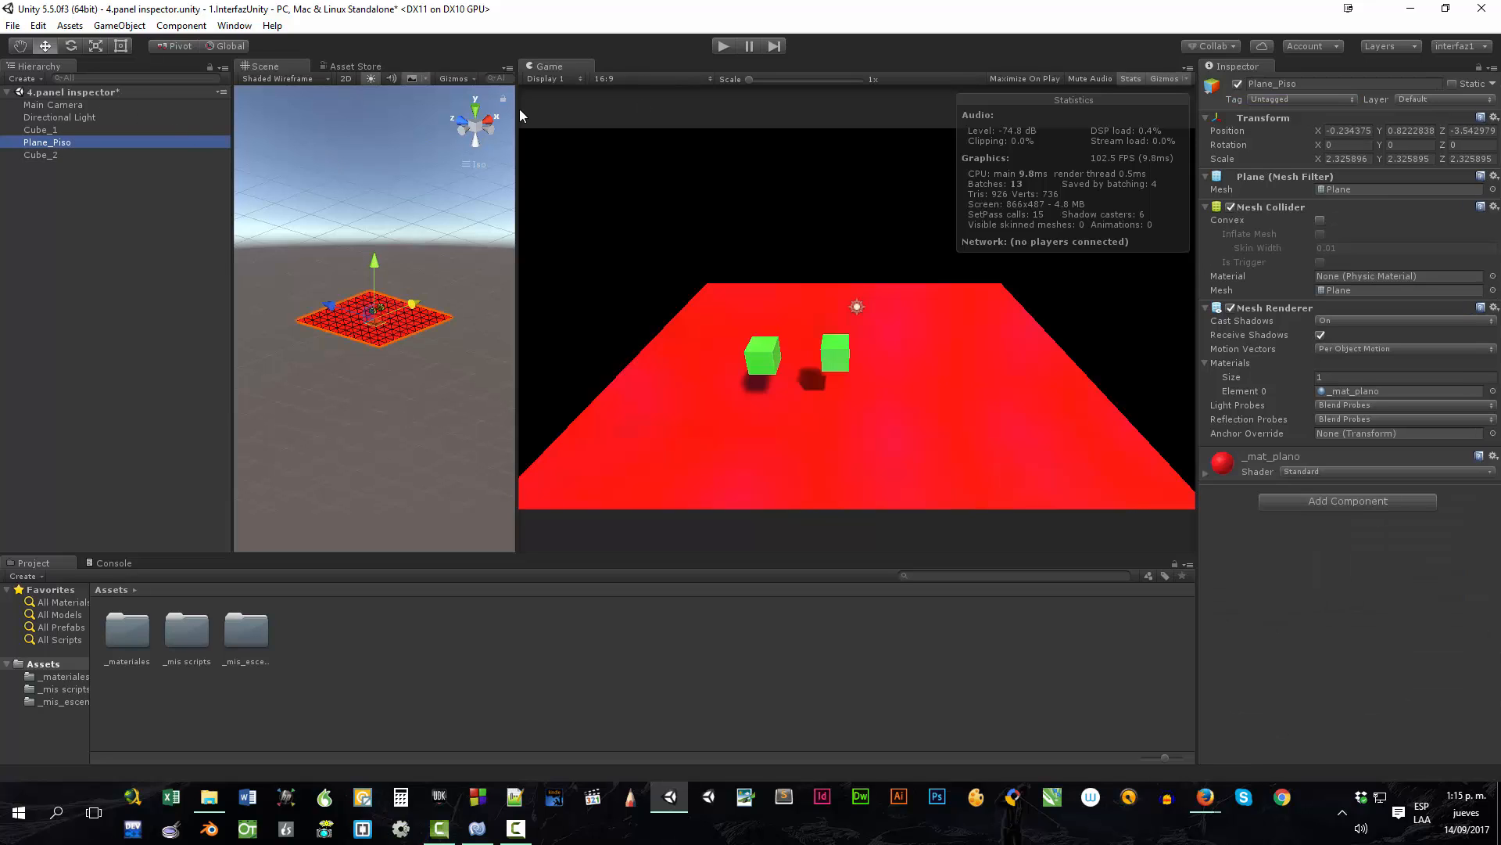
click(1453, 84)
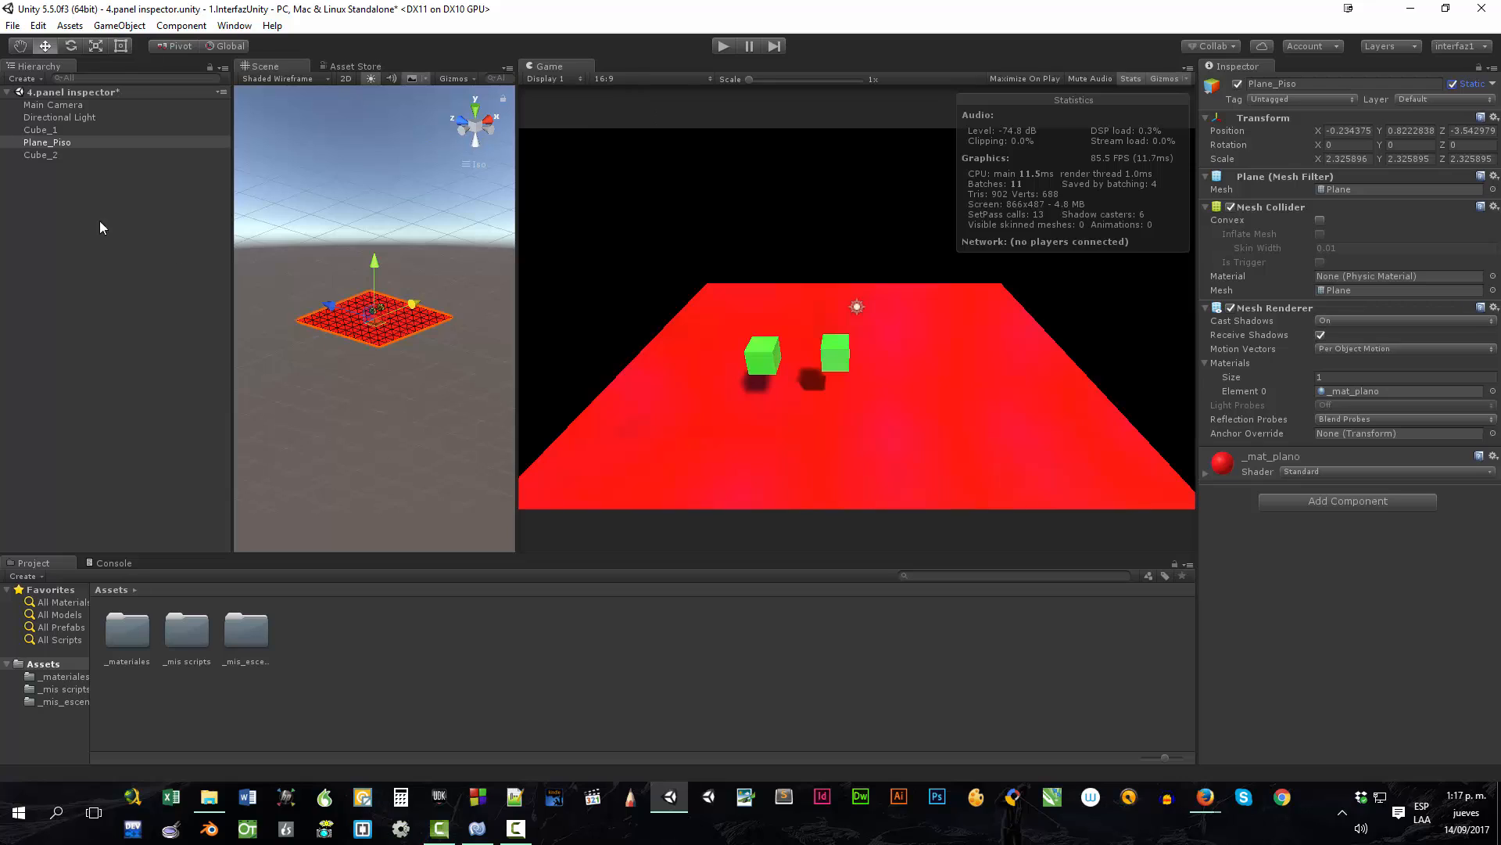
Step: Review Cube_2's components and collapse its Box Collider, Mesh Renderer, Mover 1 script and Rigidbody
click(38, 154)
scroll(1320, 561, down, 2)
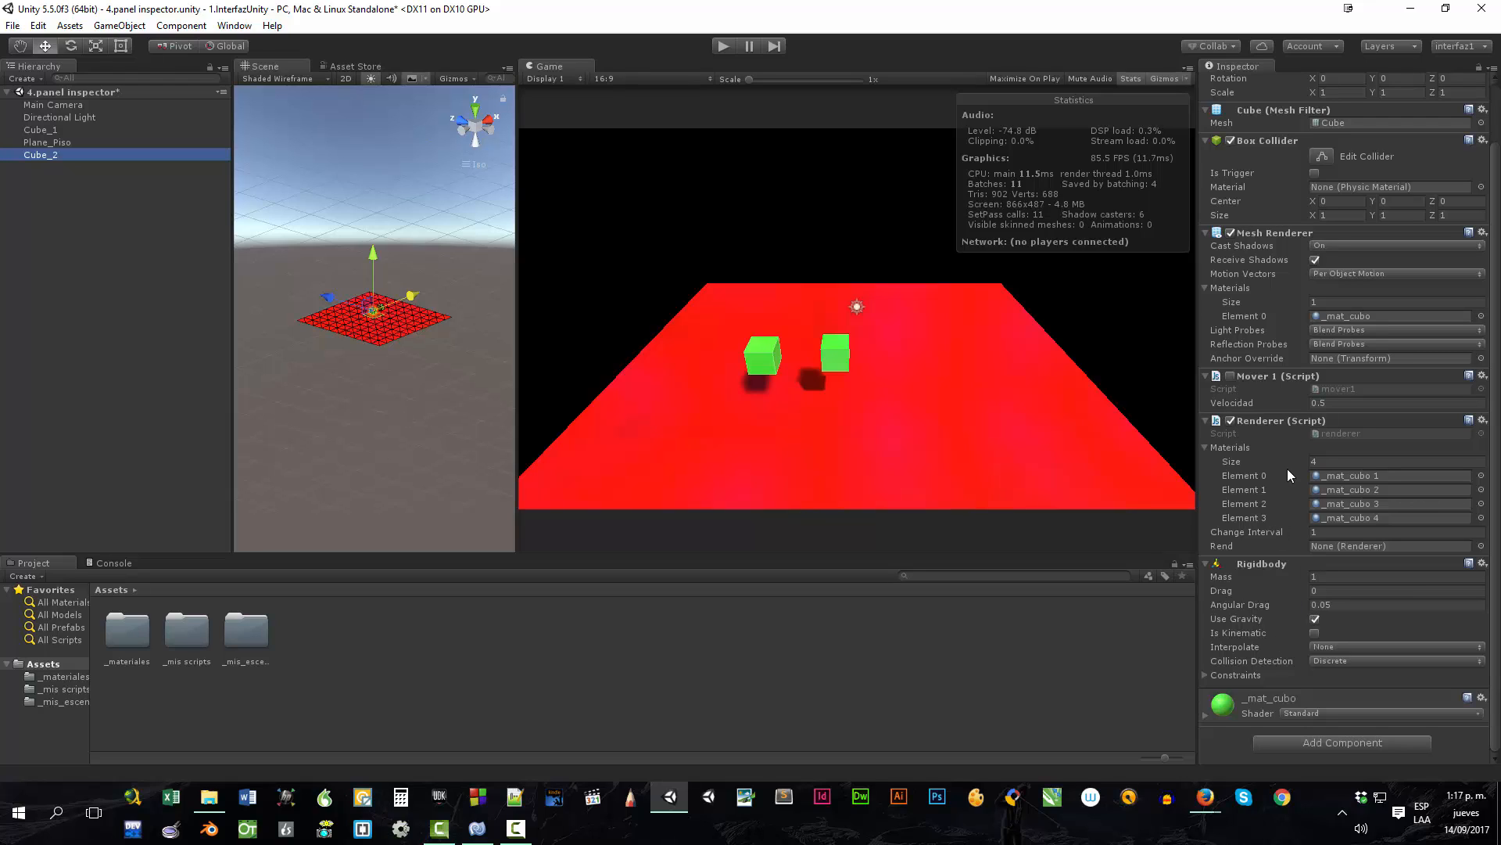
scroll(1320, 255, up, 2)
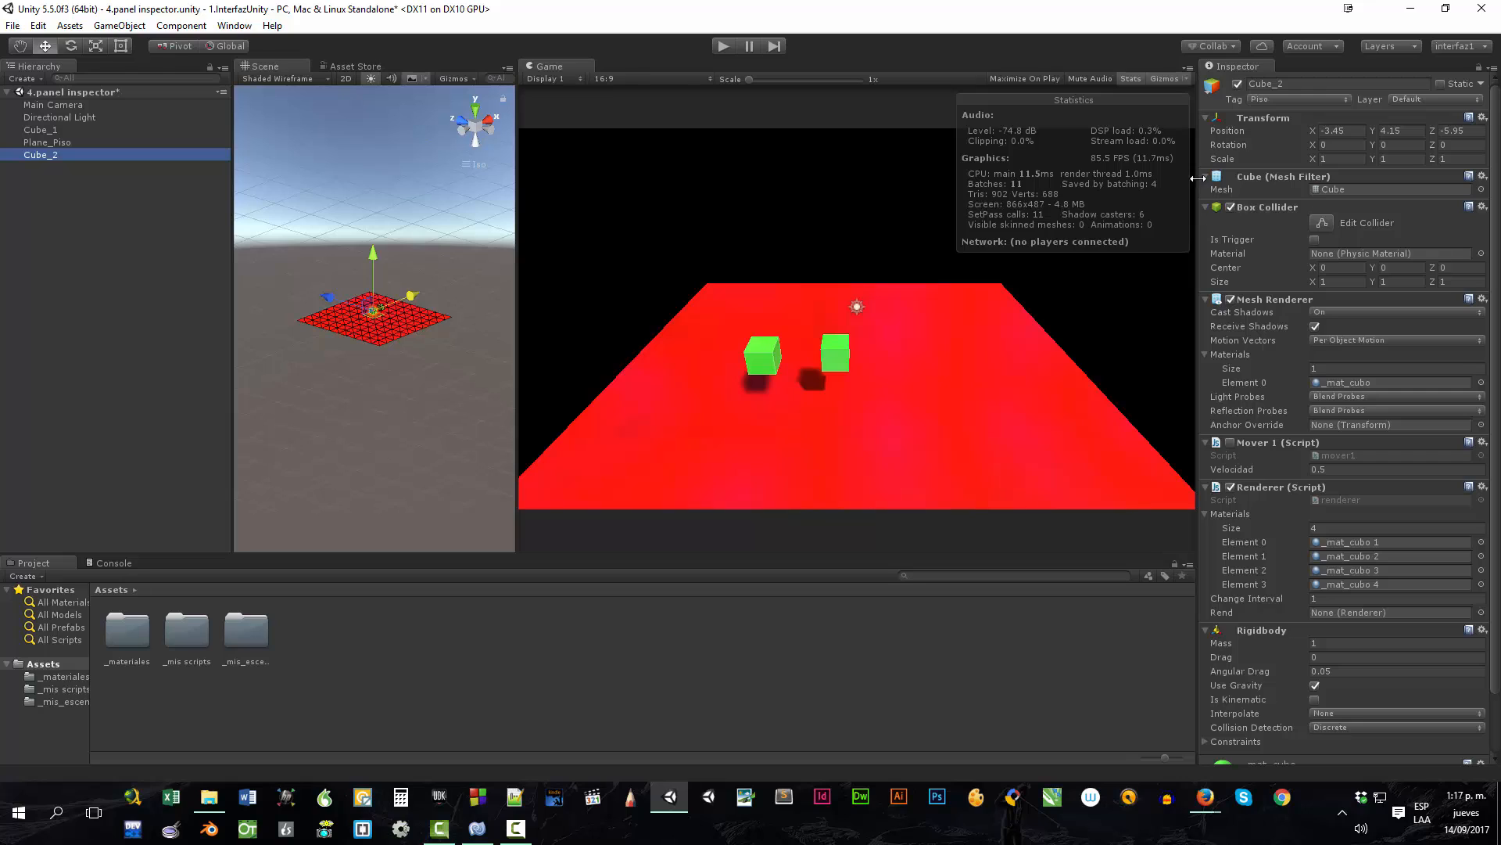
click(1208, 207)
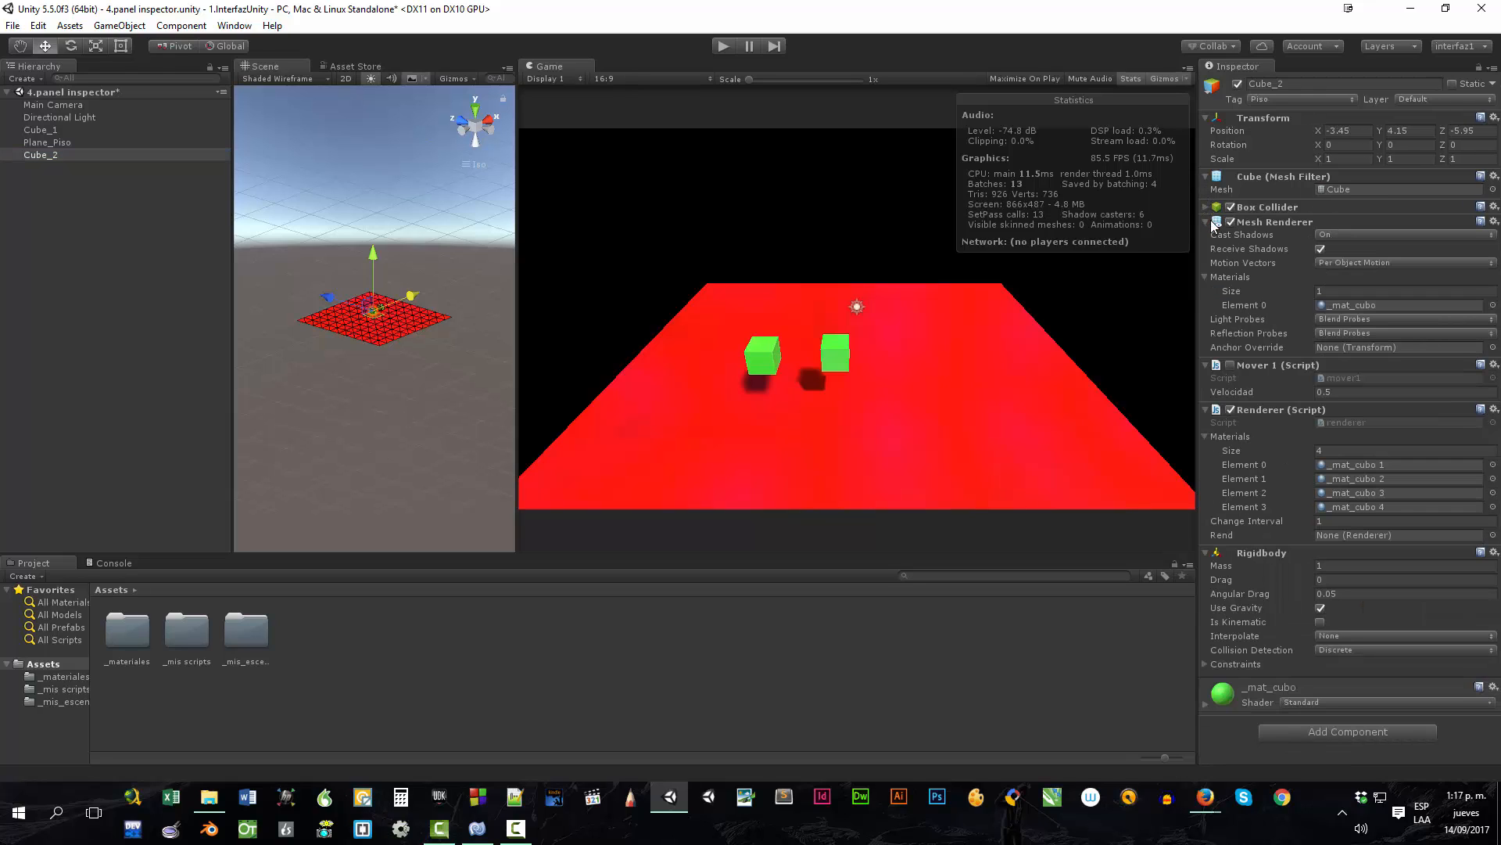
click(1207, 222)
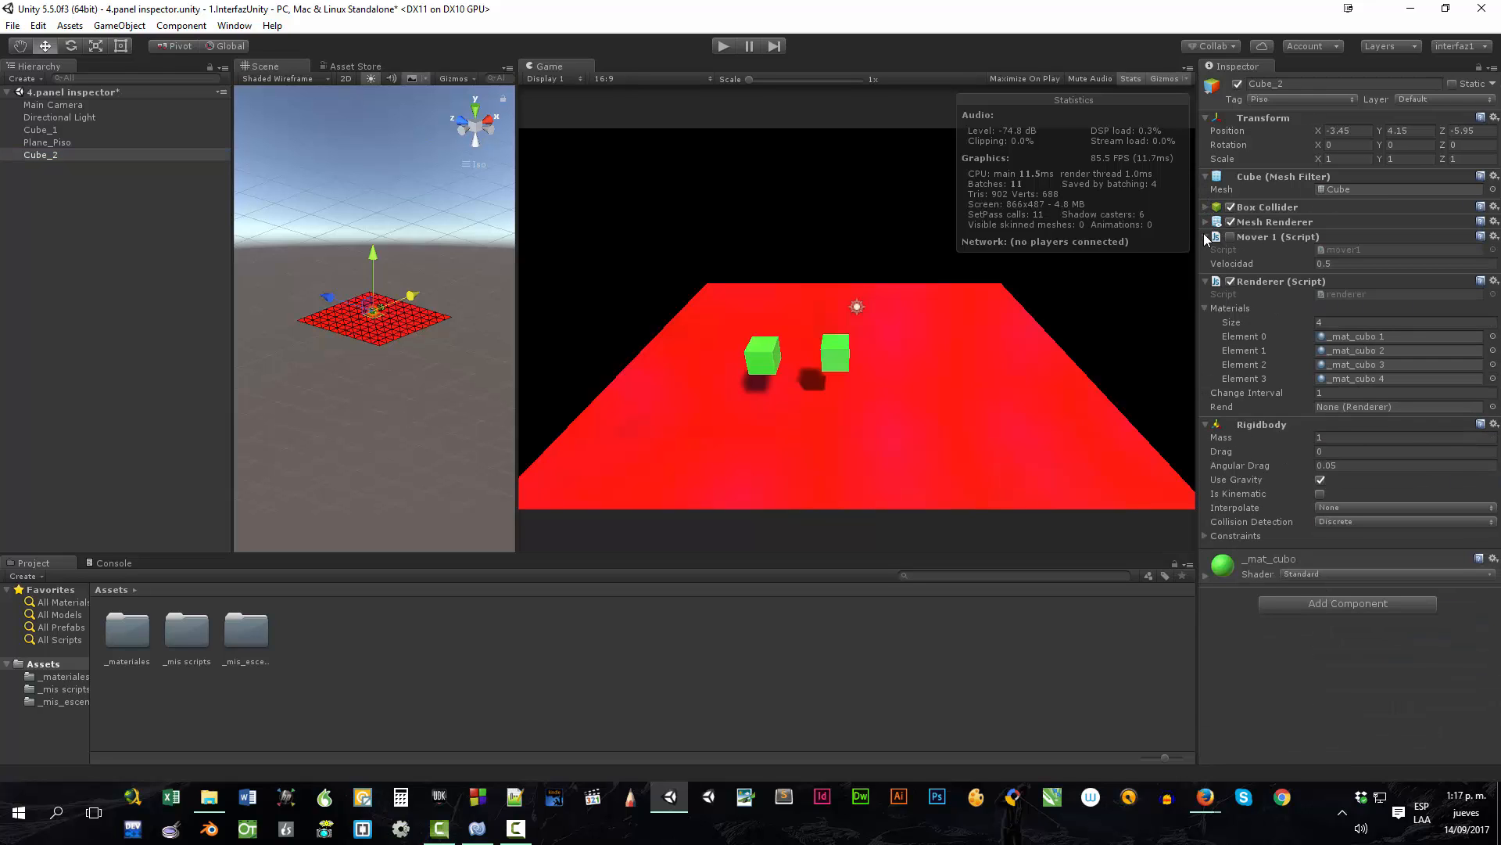
click(1206, 237)
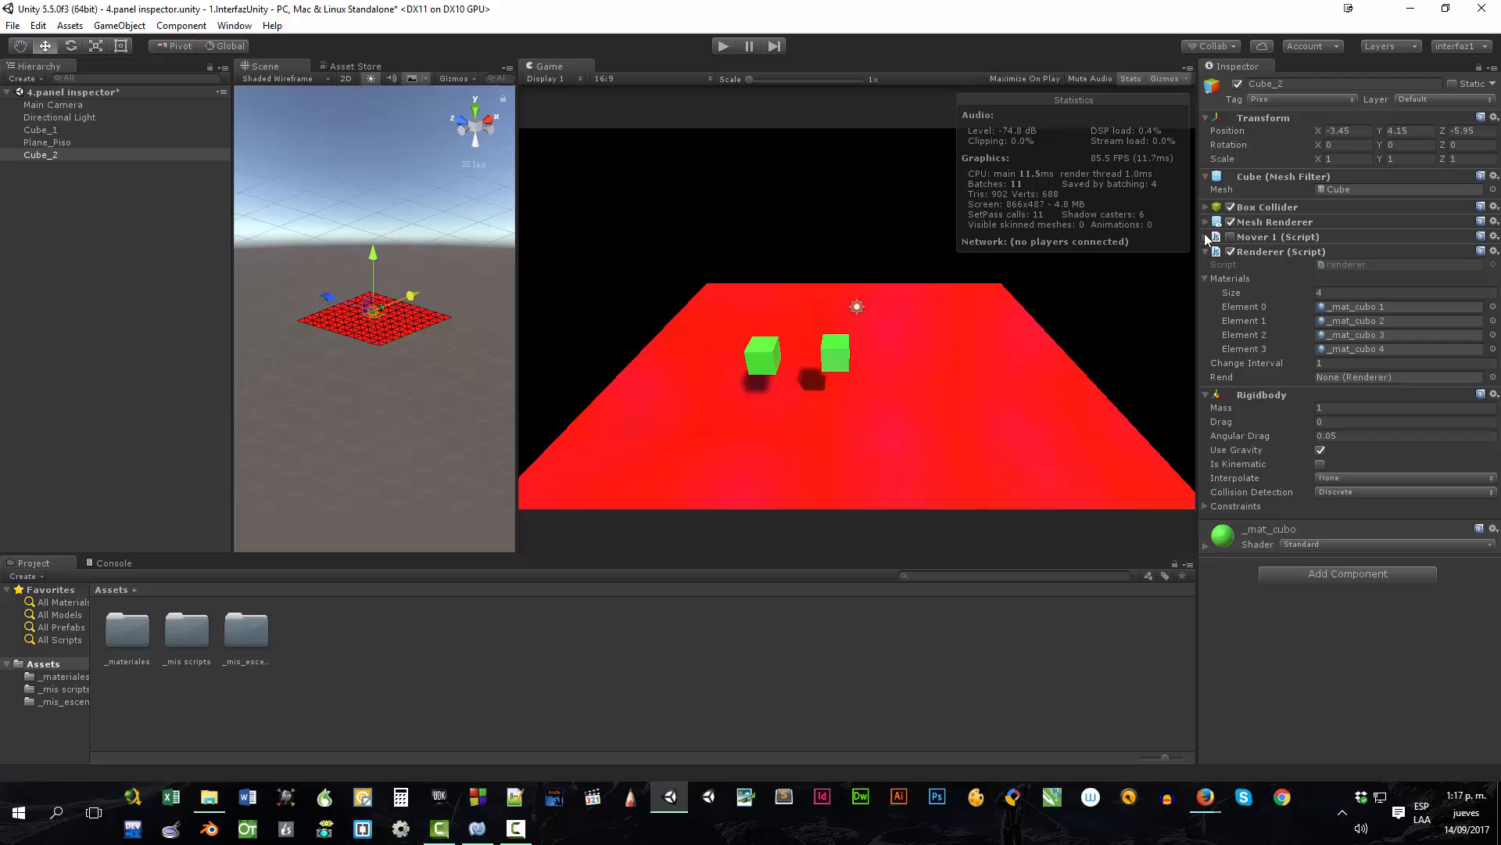
click(1206, 395)
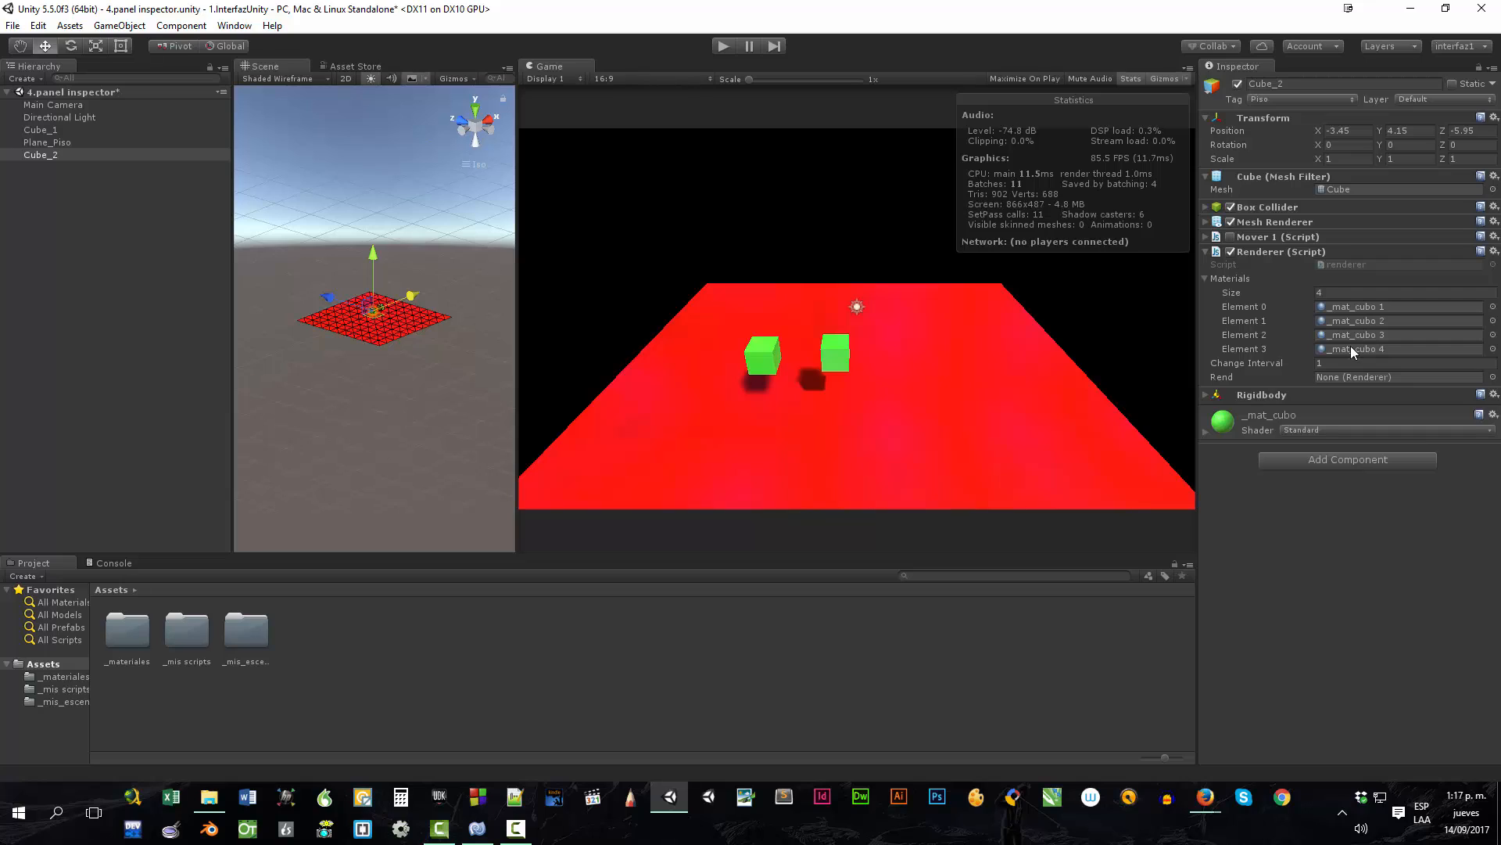